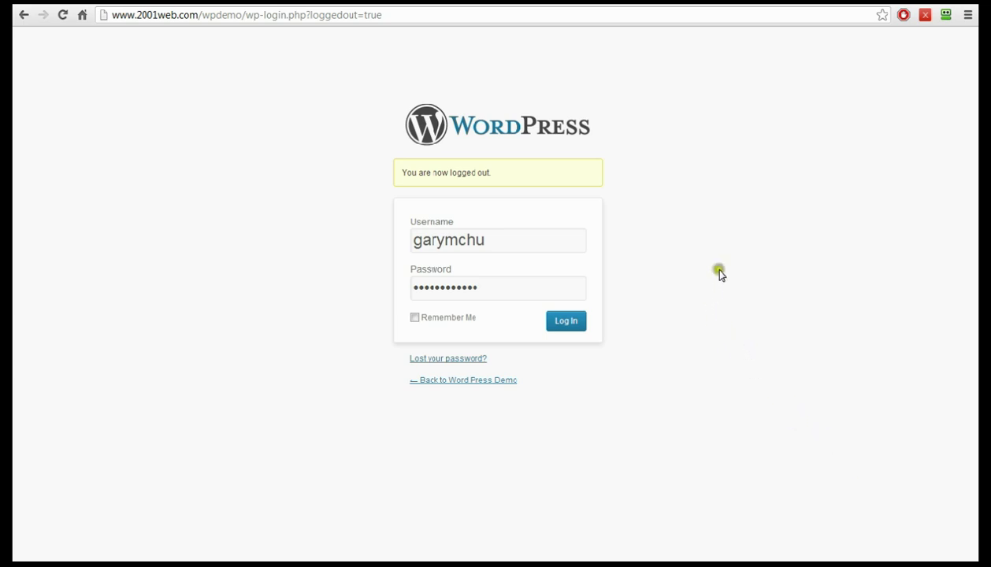
- Log in to the WordPress site with the prefilled credentials and open the existing Contact Form for editing
click(574, 323)
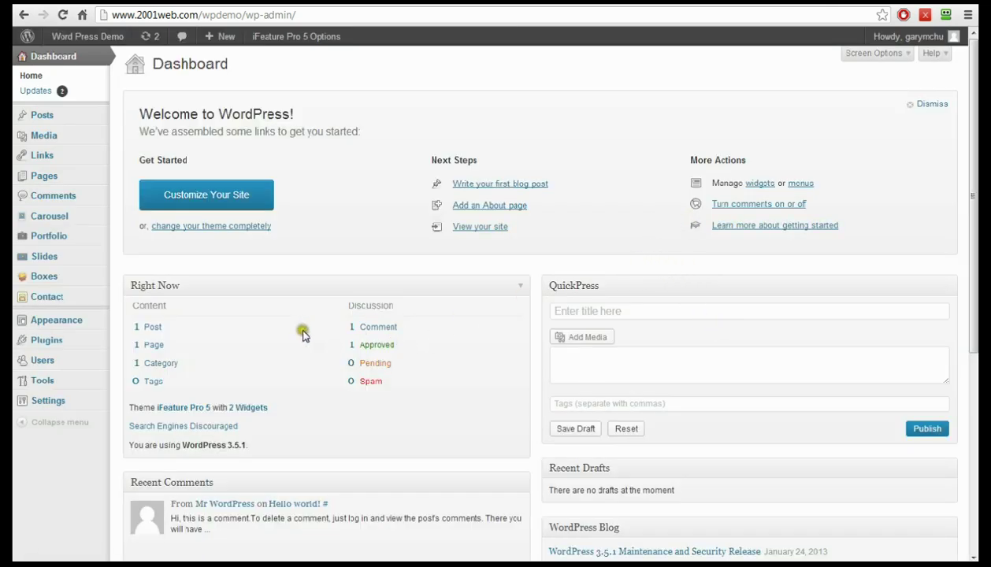
click(46, 299)
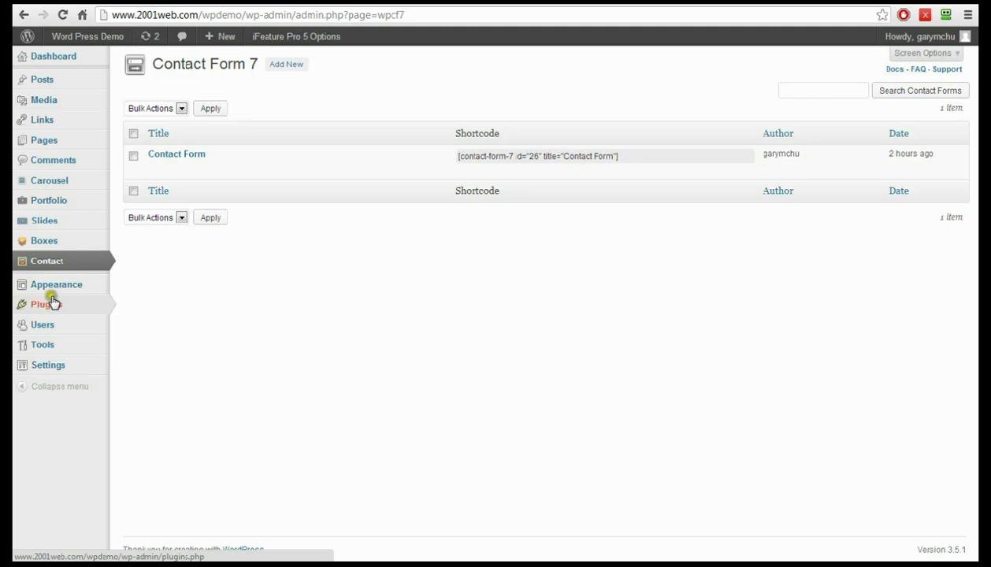
mouse_move(463, 165)
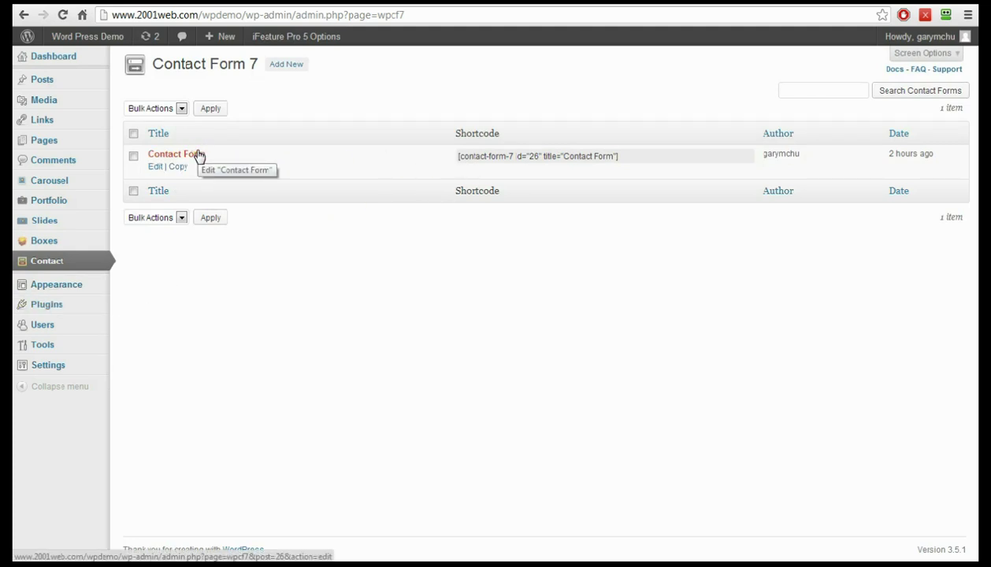
click(155, 167)
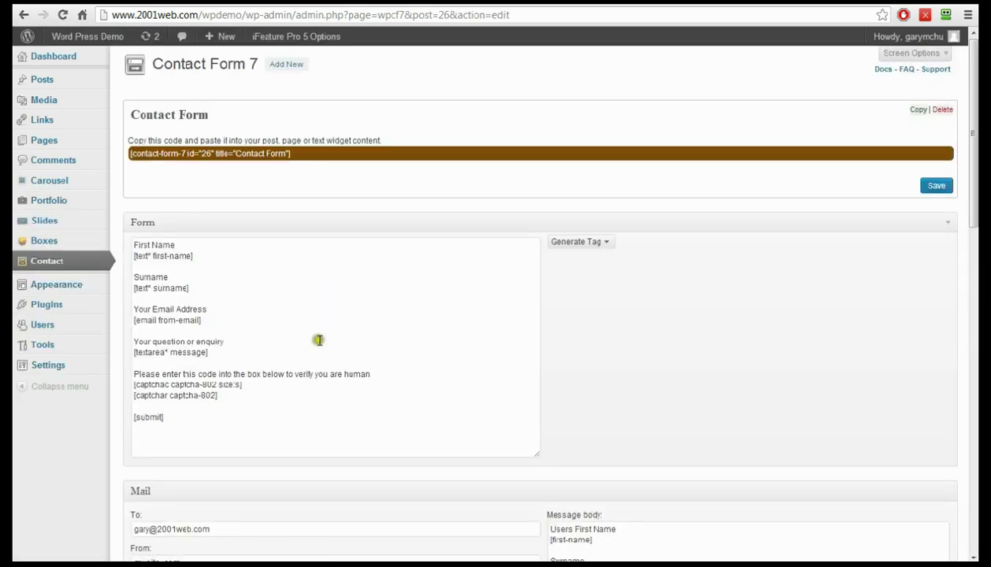
- Add the label "Reason For Contacting us" below the email field in the form template, followed by a new line
scroll(782, 336, down, 3)
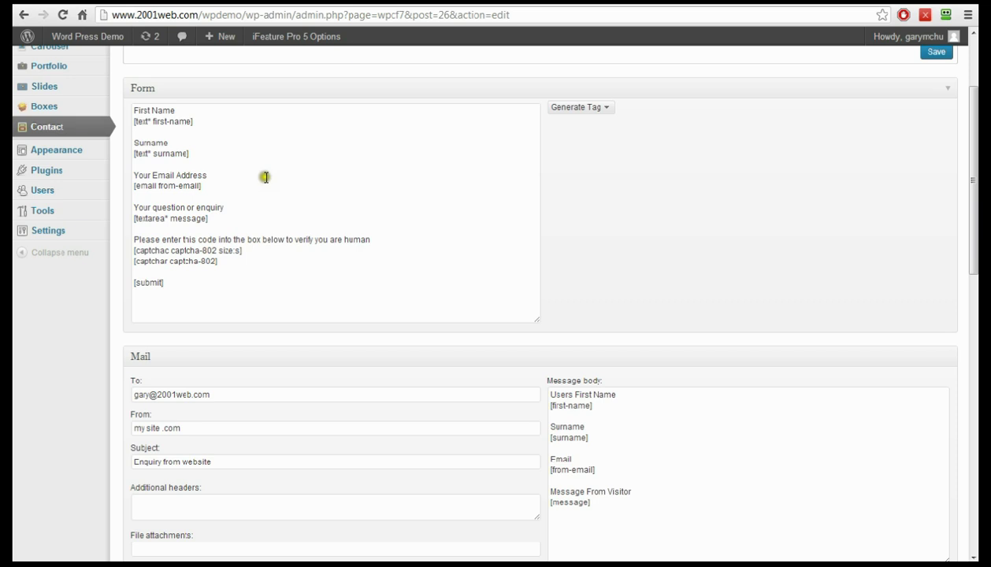
click(226, 184)
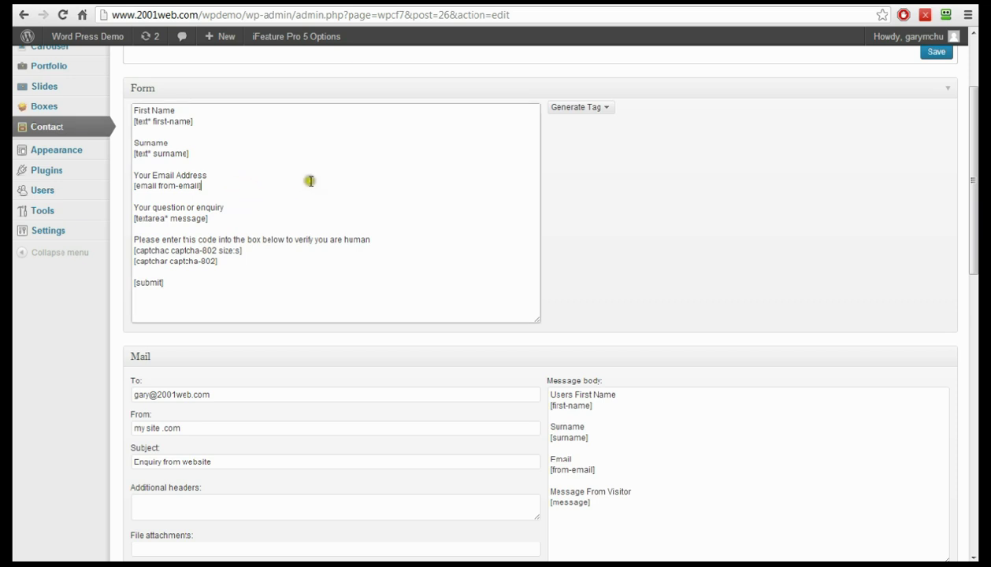
key(Return)
key(Return)
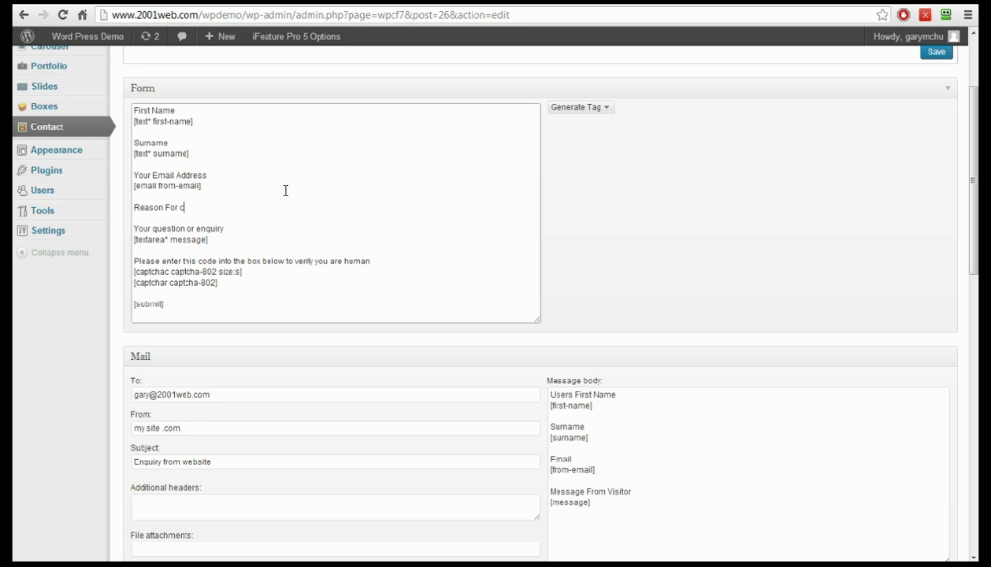
text(ntacting us)
key(Return)
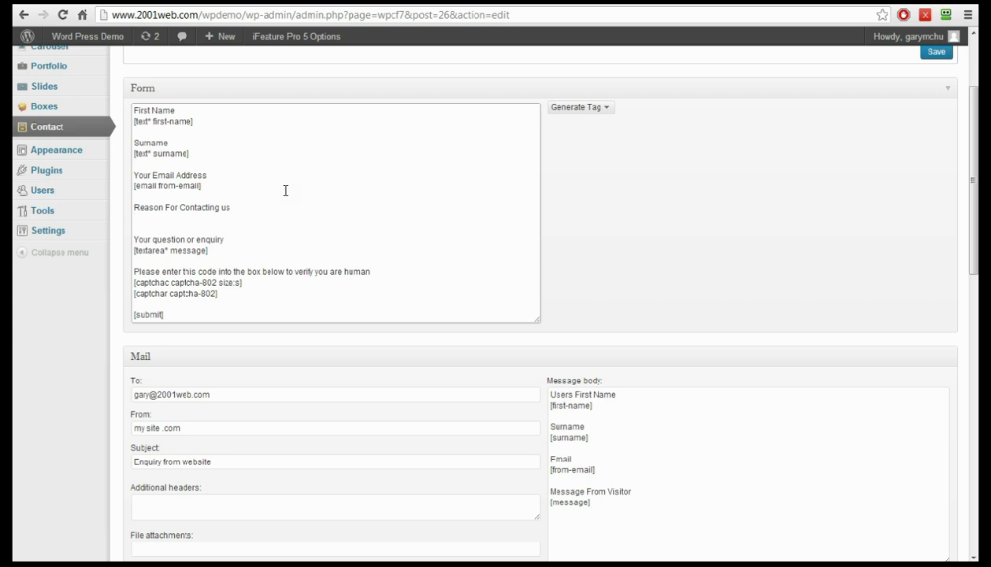
- Generate a required drop-down menu tag named "reason-for-contact" with a blank item as the first option
click(605, 108)
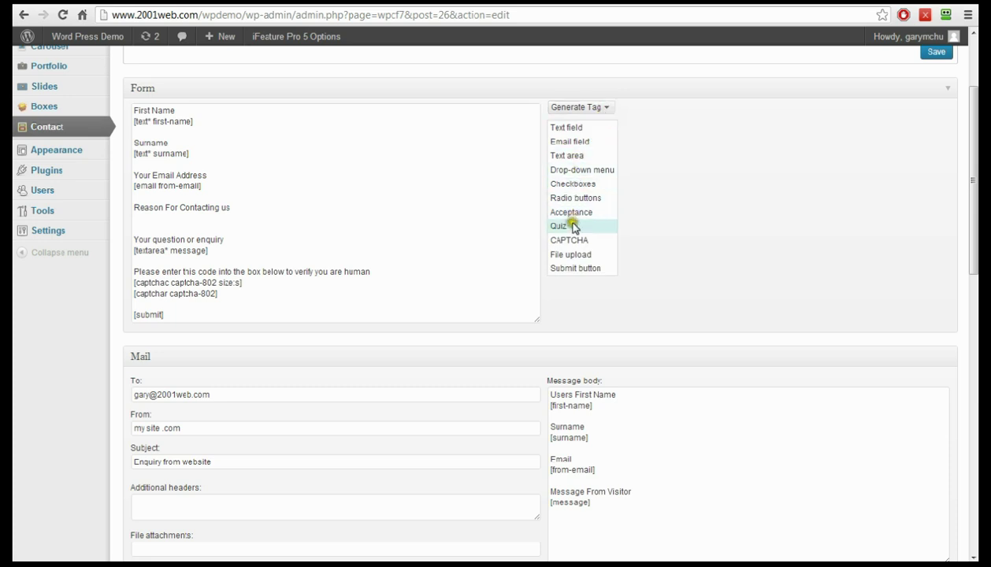
click(570, 172)
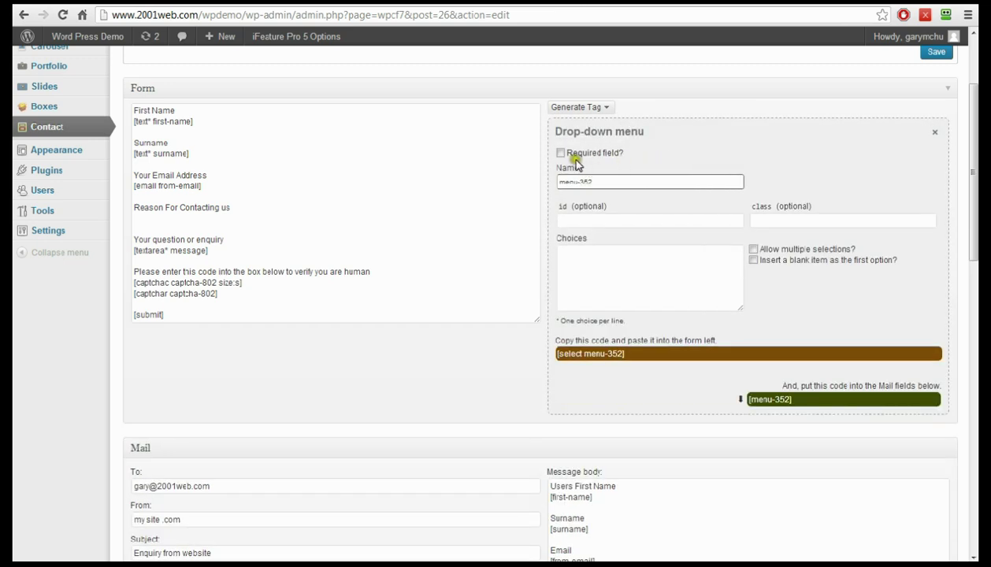
click(561, 153)
drag(612, 175, 543, 183)
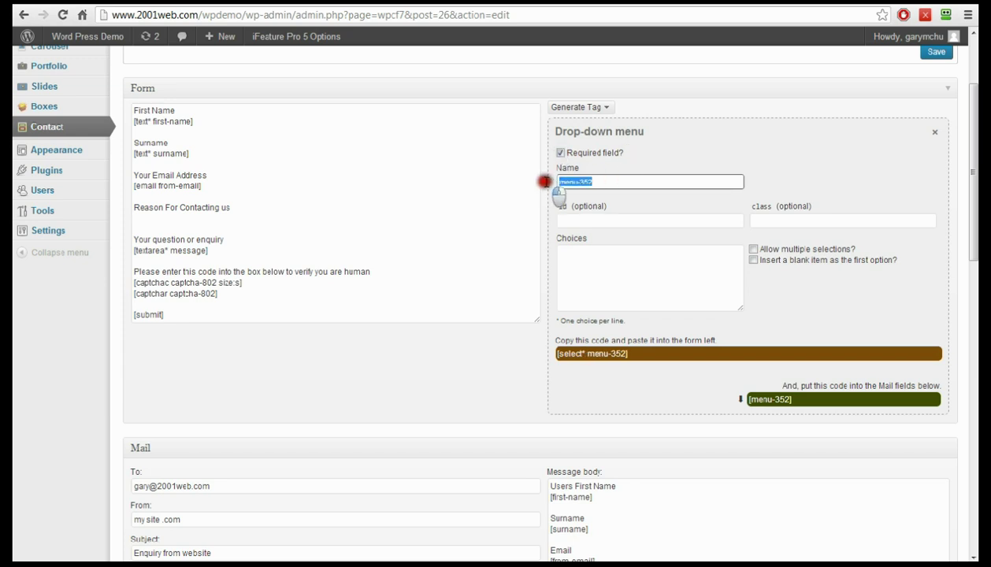
text(reason-for-contact)
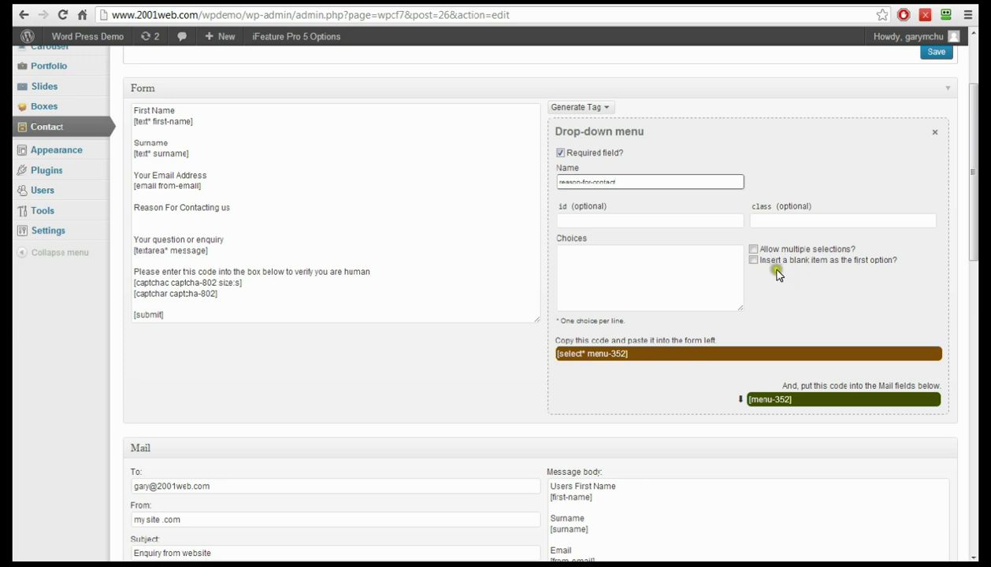
click(754, 261)
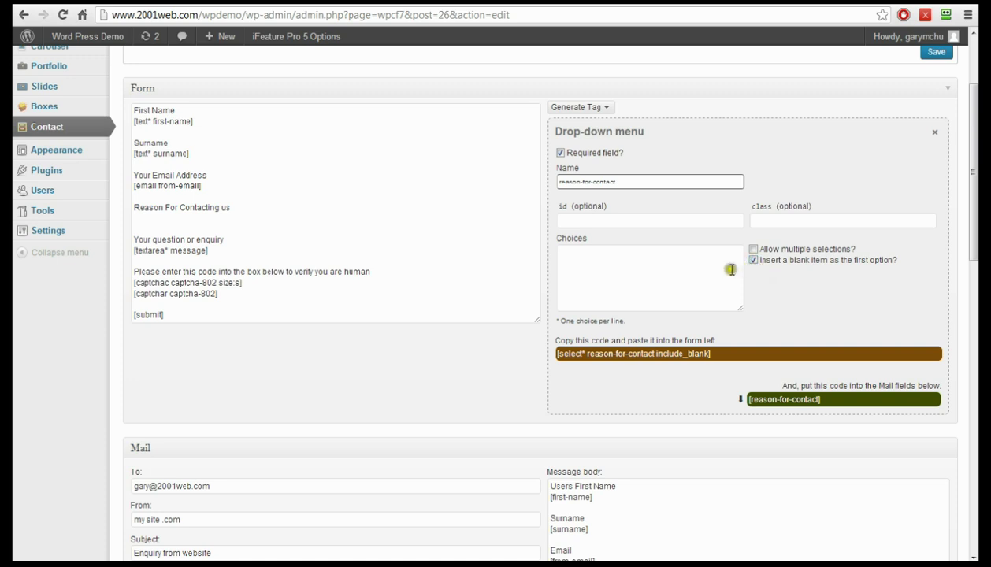
- Set the drop-down choices to "I have a question", "I want to return an item", "I have a complaint" and "Other", one per line
click(656, 265)
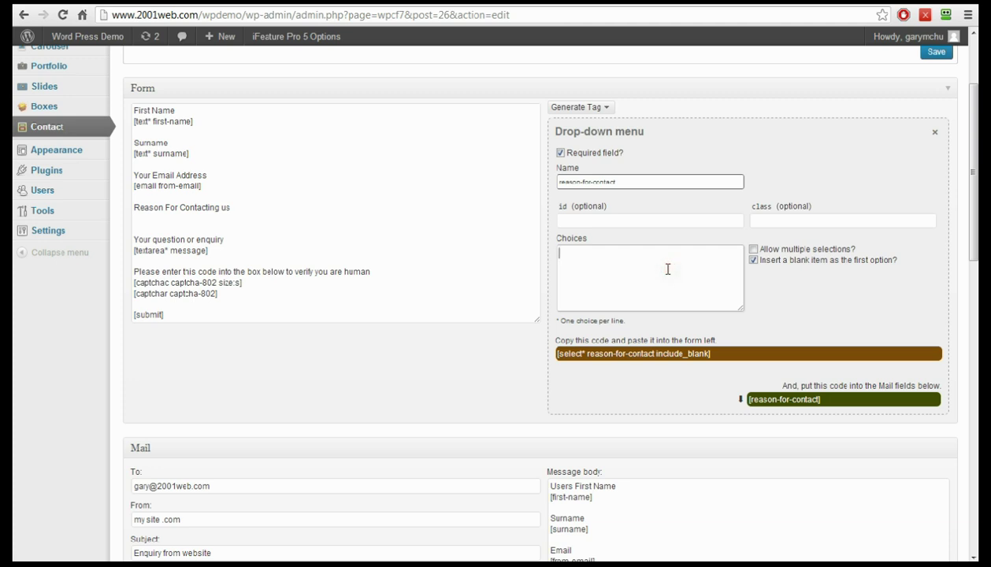
click(597, 268)
text(ant)
text( to return an item )
text(I have a complaint)
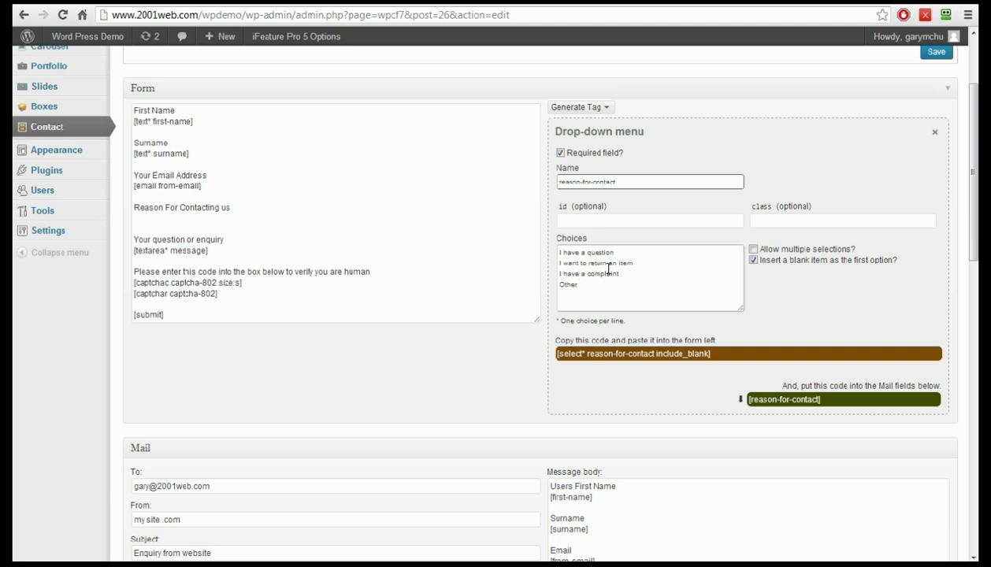
click(744, 288)
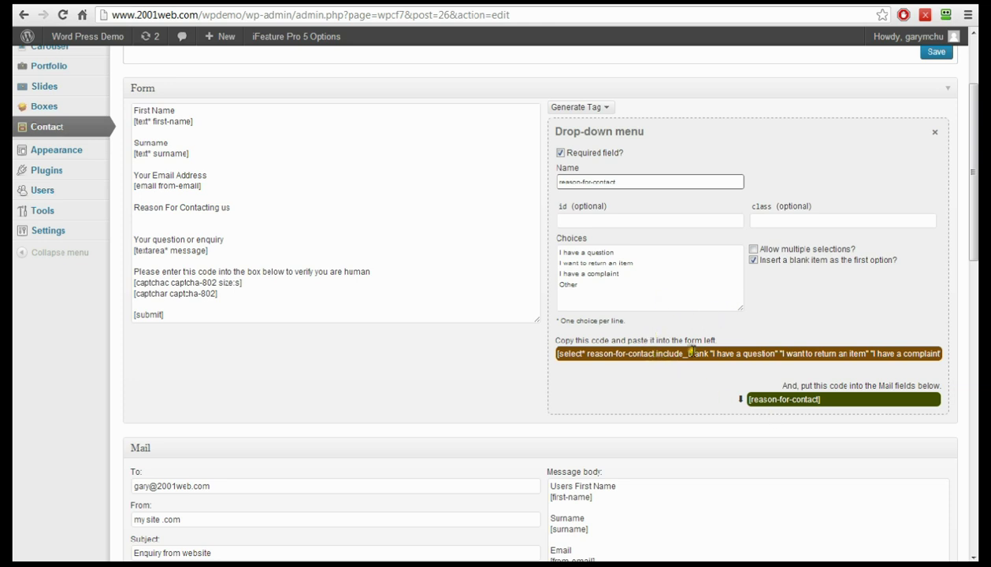
- Insert the generated select code for reason-for-contact under the "Reason For Contacting us" label in the form template
scroll(826, 305, down, 1)
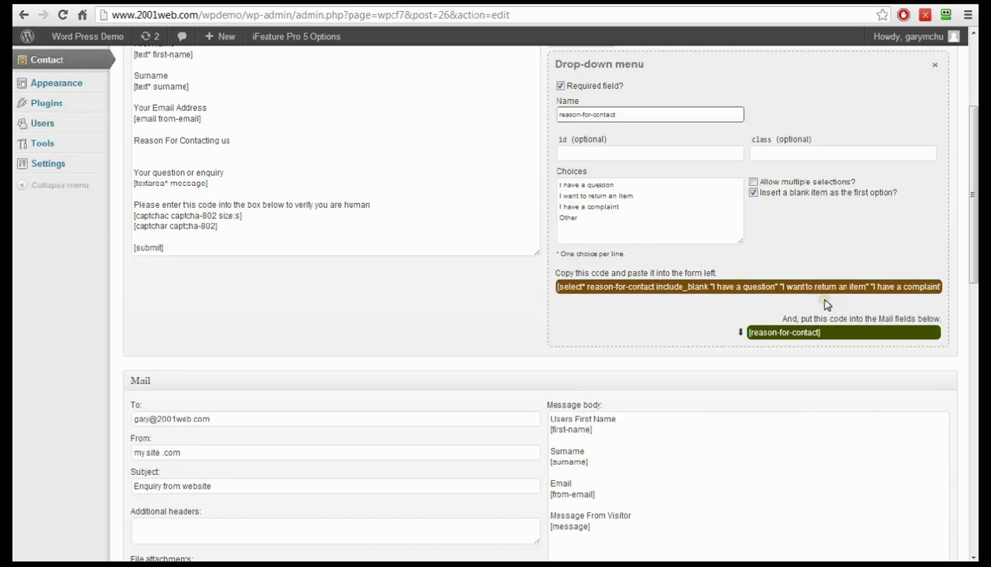
click(586, 288)
drag(586, 288, 218, 153)
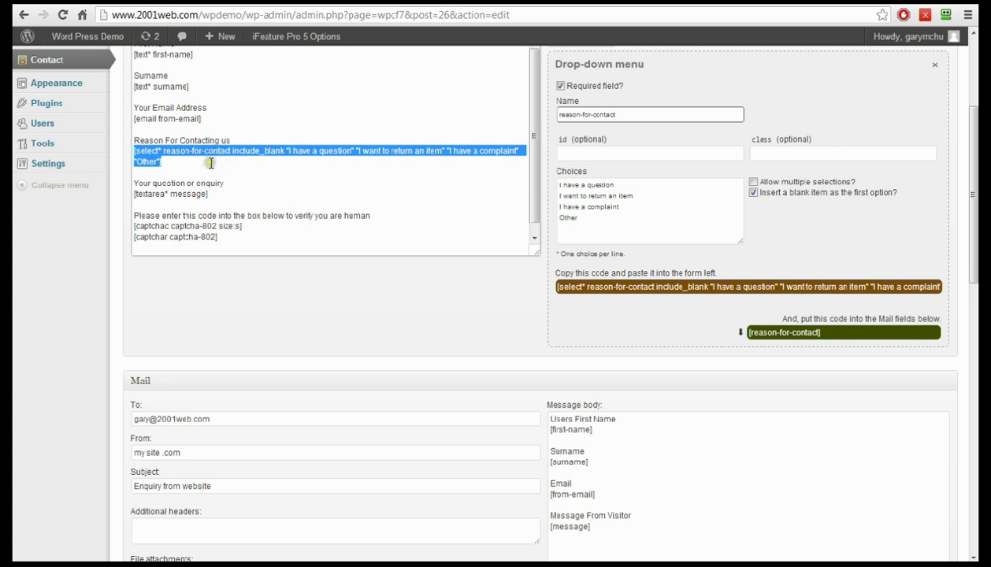
click(191, 163)
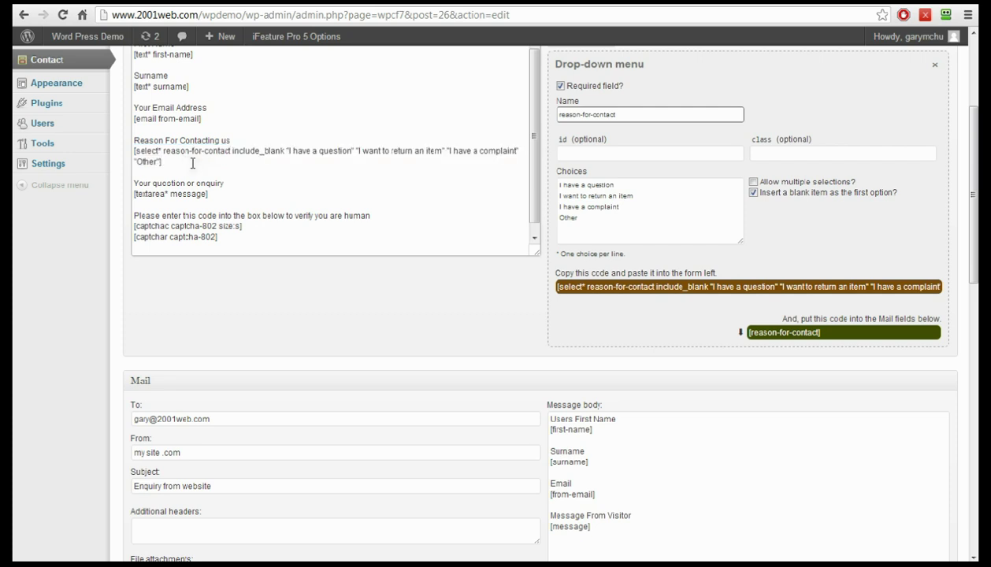
- Add the heading "Reason for contact" below the [from-email] tag in the mail message body, separated by a blank line
drag(233, 141, 138, 140)
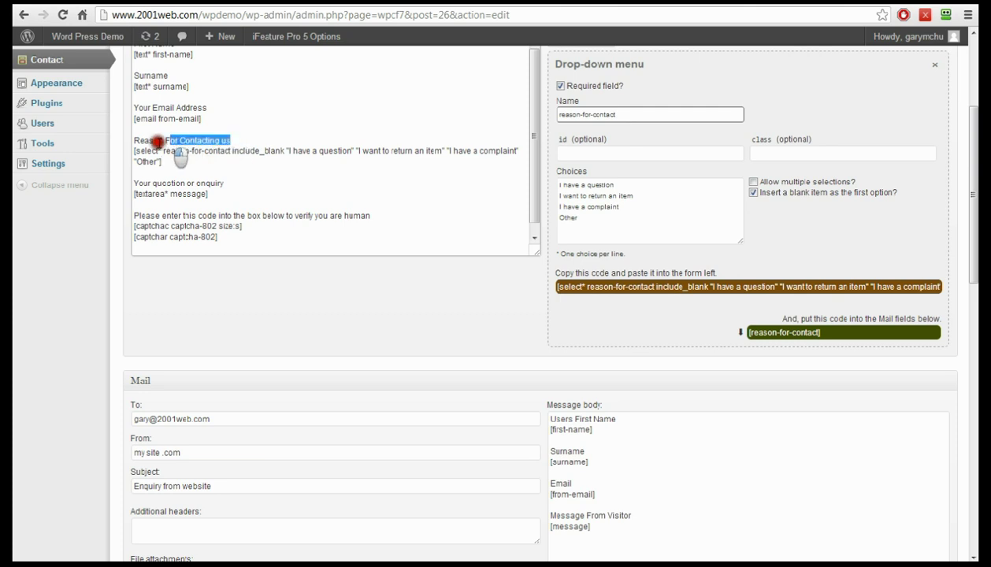
right_click(140, 141)
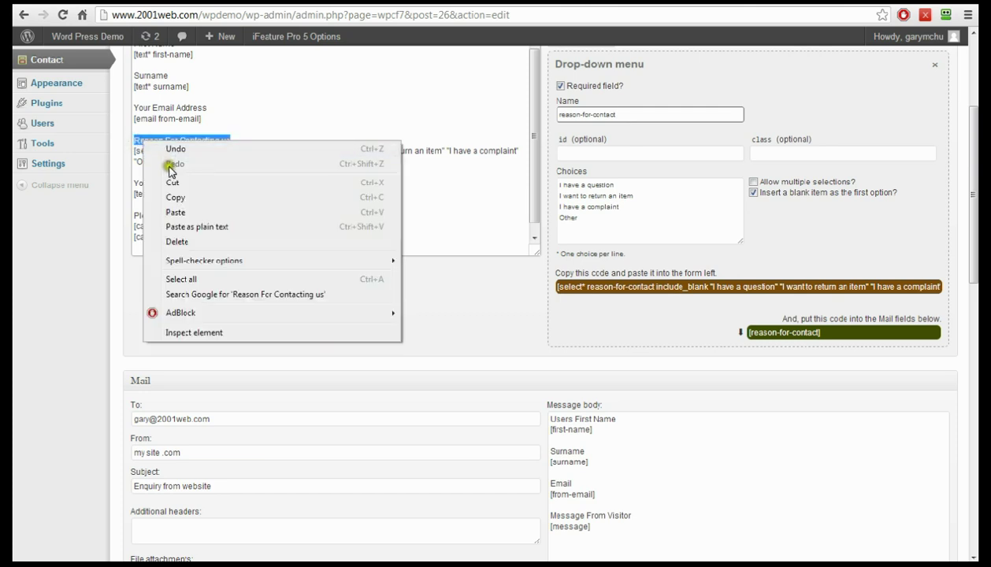
click(183, 197)
scroll(587, 361, down, 3)
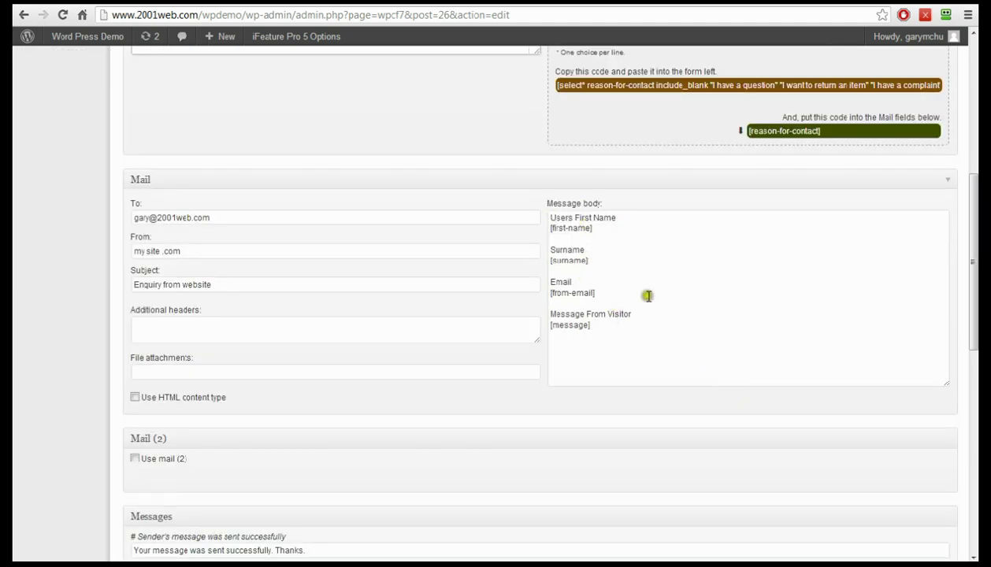
click(695, 312)
click(678, 312)
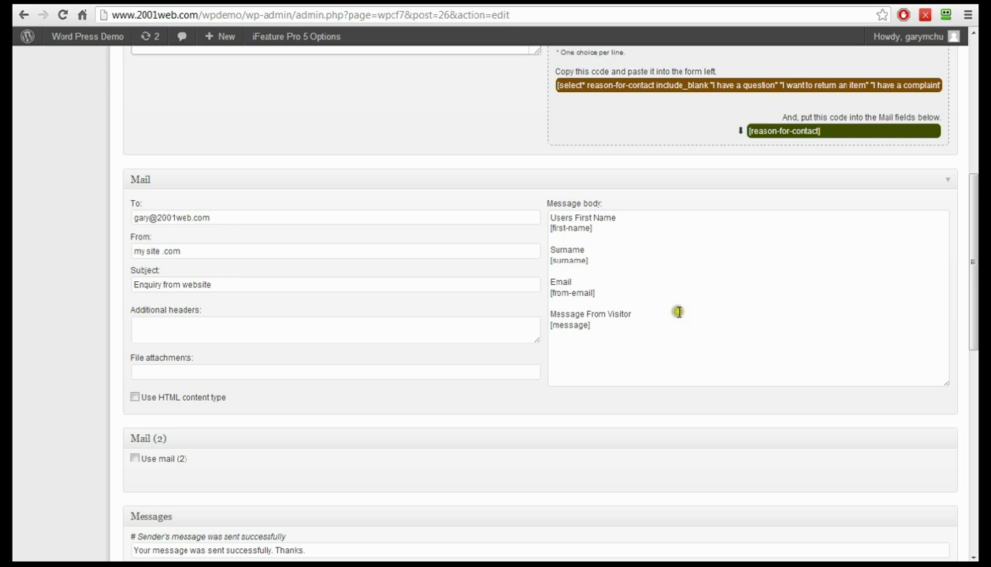
click(630, 293)
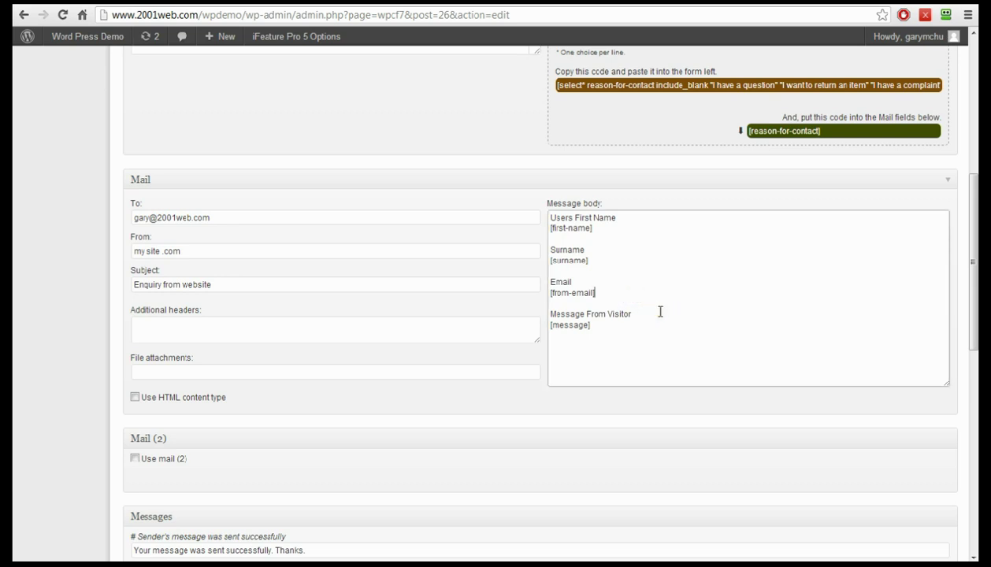
key(Return)
key(Return)
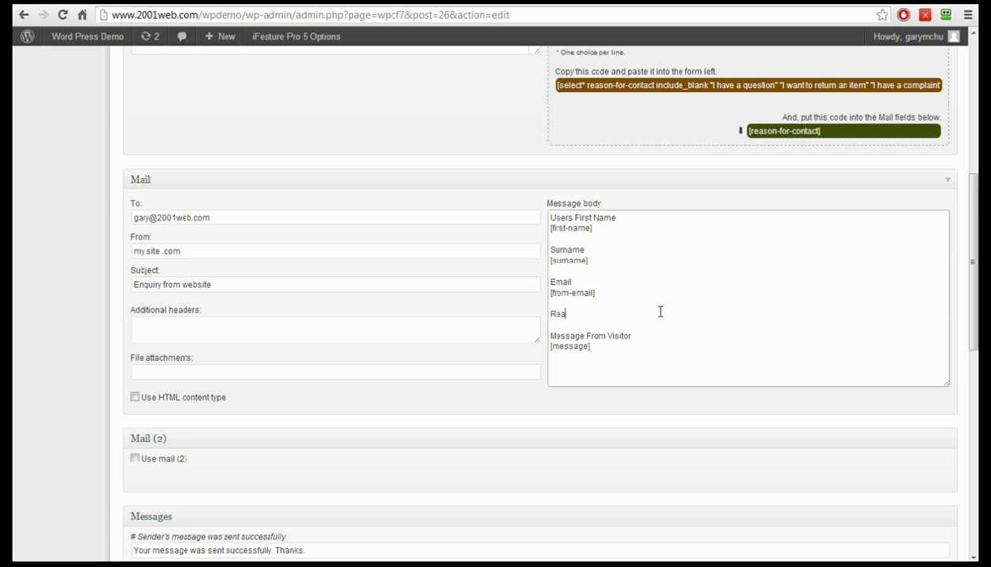
text(Reason for contact)
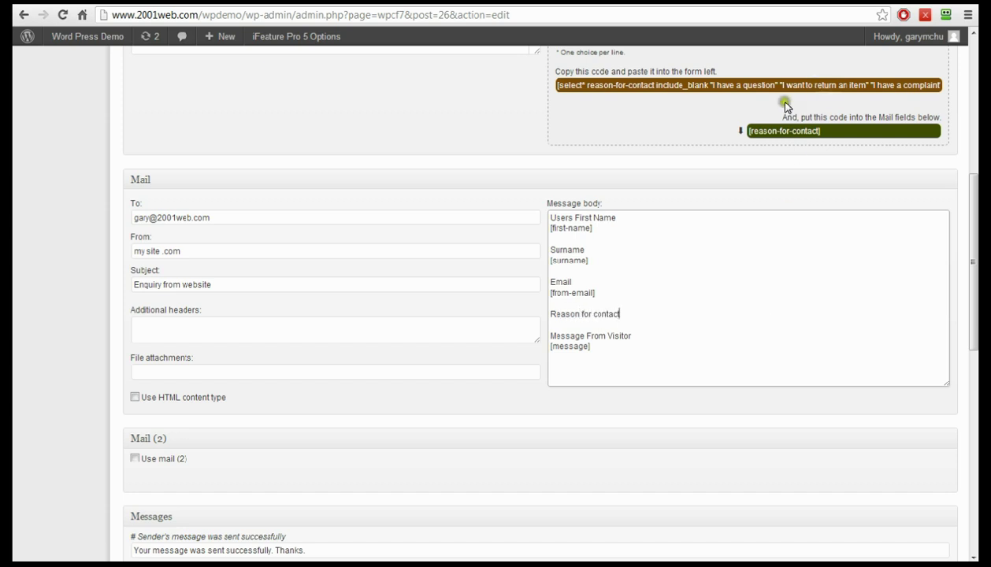
- Insert the [reason-for-contact] mail tag under its heading in the message body and leave a blank line after it
click(827, 133)
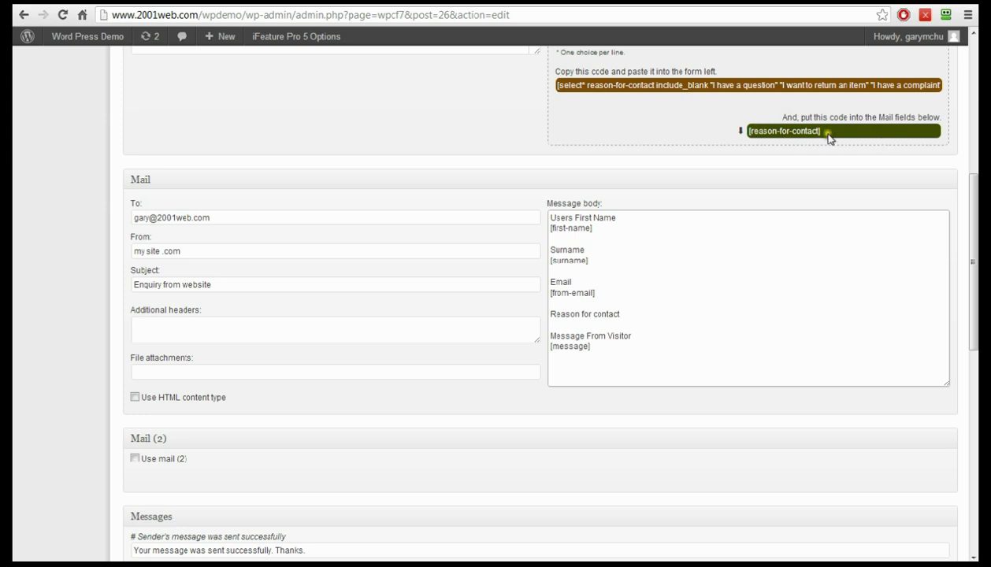
click(759, 130)
drag(759, 130, 610, 326)
click(622, 323)
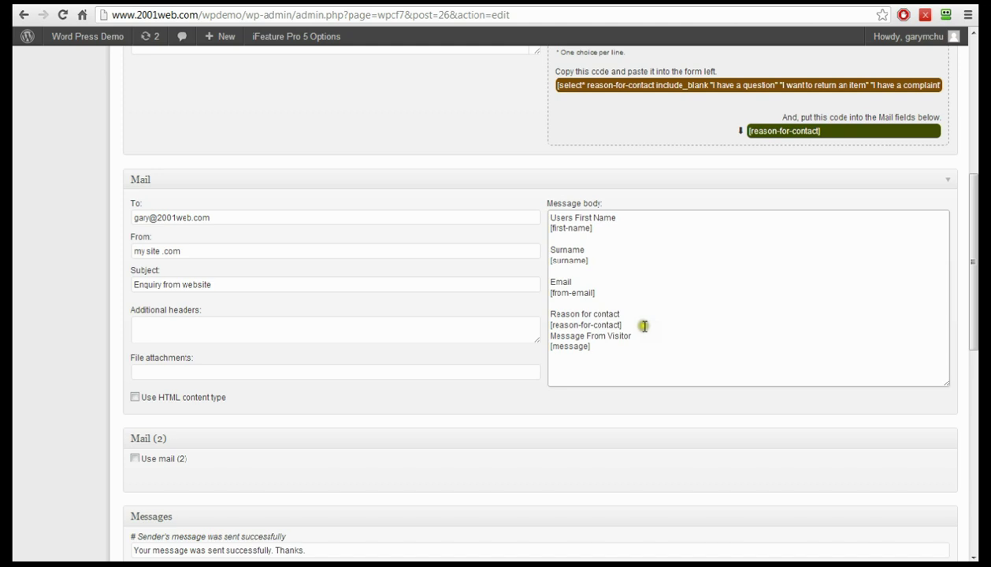
key(Return)
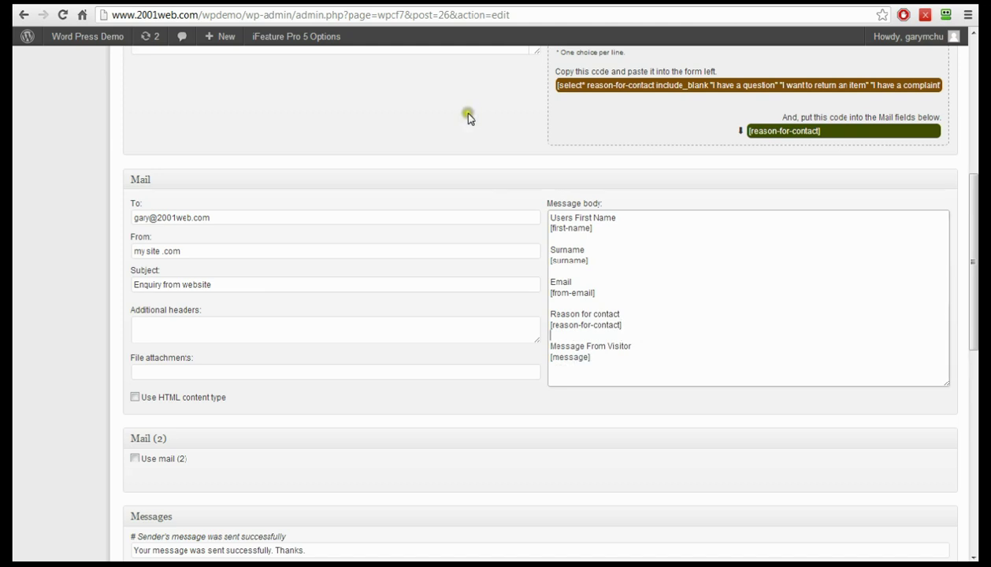
- Add the label "Best Time To Contact You" below the reason-for-contact code in the form template, followed by a new line
scroll(468, 118, up, 5)
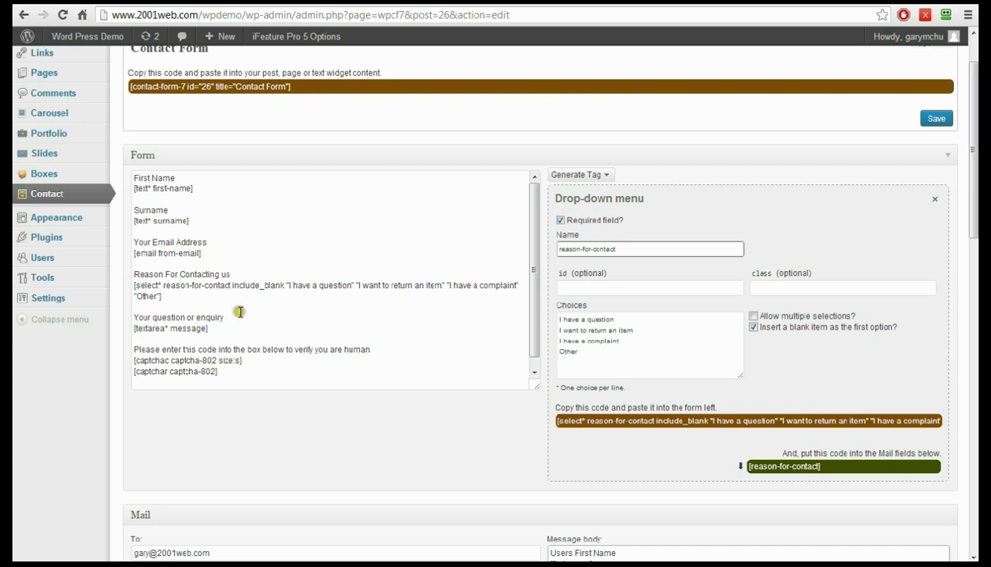
click(179, 298)
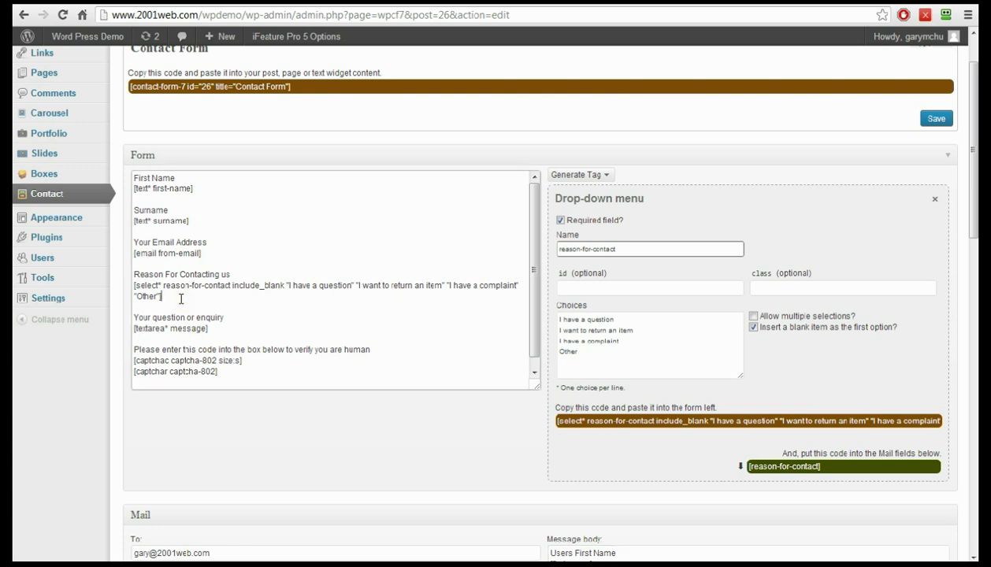
key(Return)
key(Return)
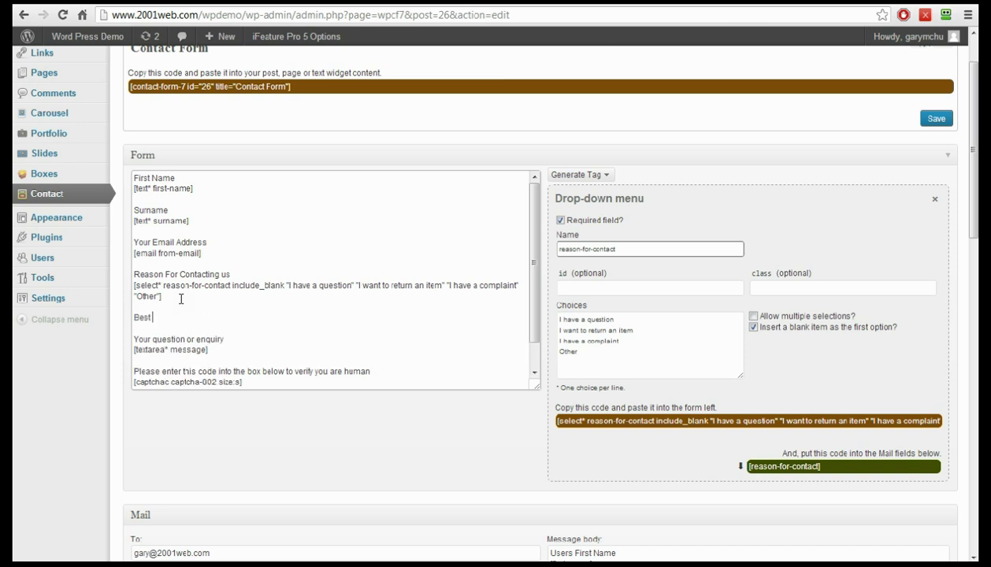
text(Best Time To Contact You)
key(Return)
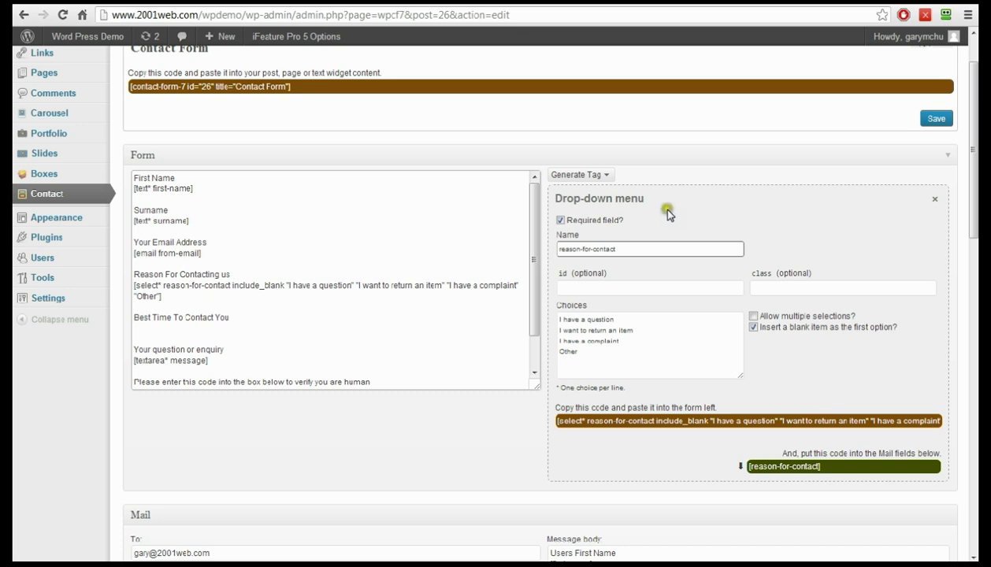
- Start a radio buttons tag for the form and name it best-contact-time
click(602, 176)
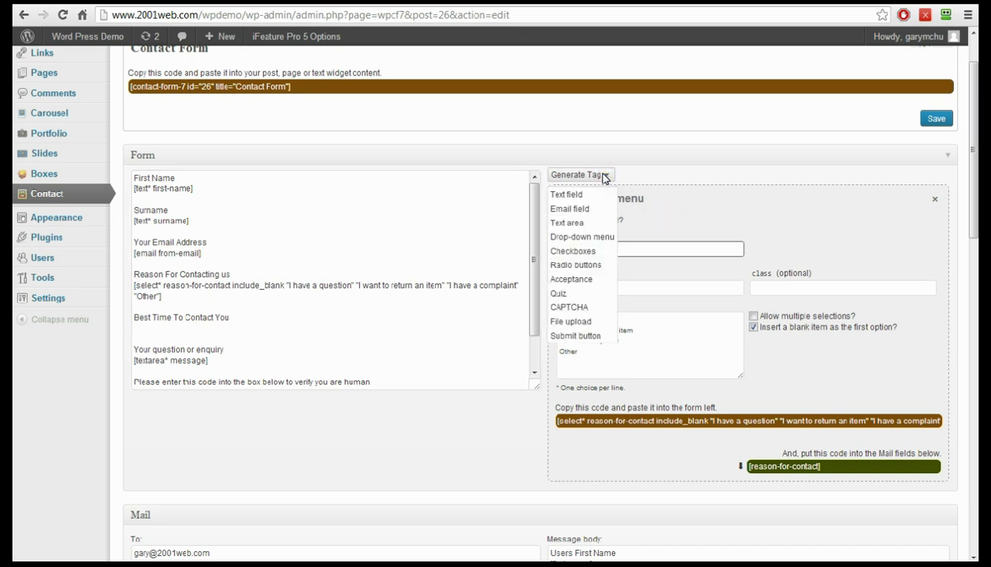
click(585, 263)
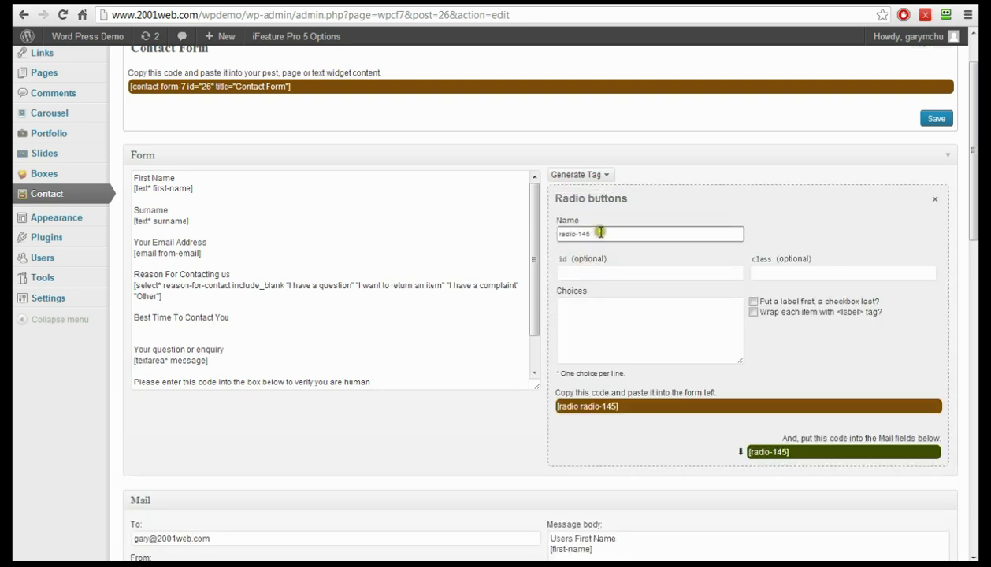
drag(591, 234, 542, 235)
text(best conta)
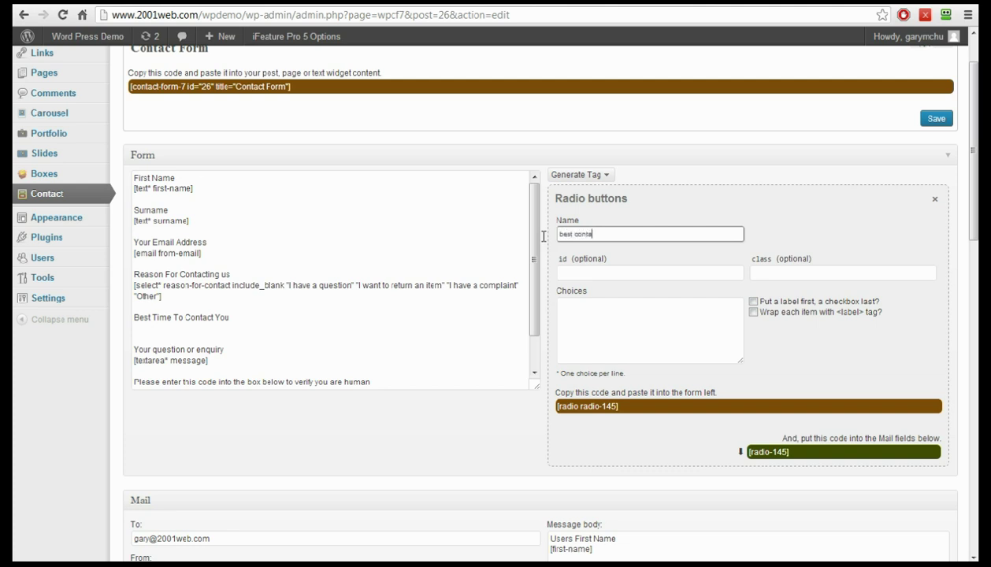
text(ct time)
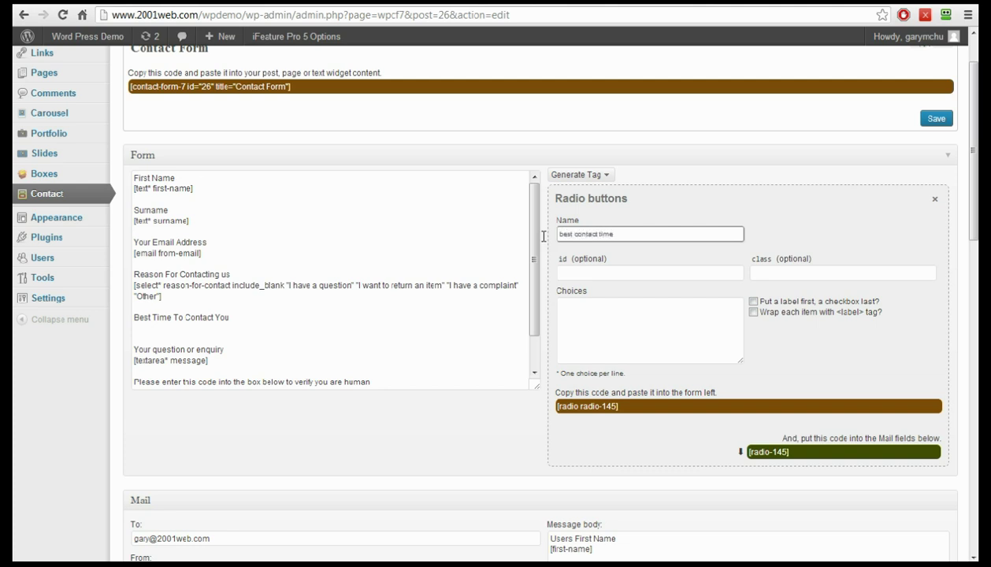
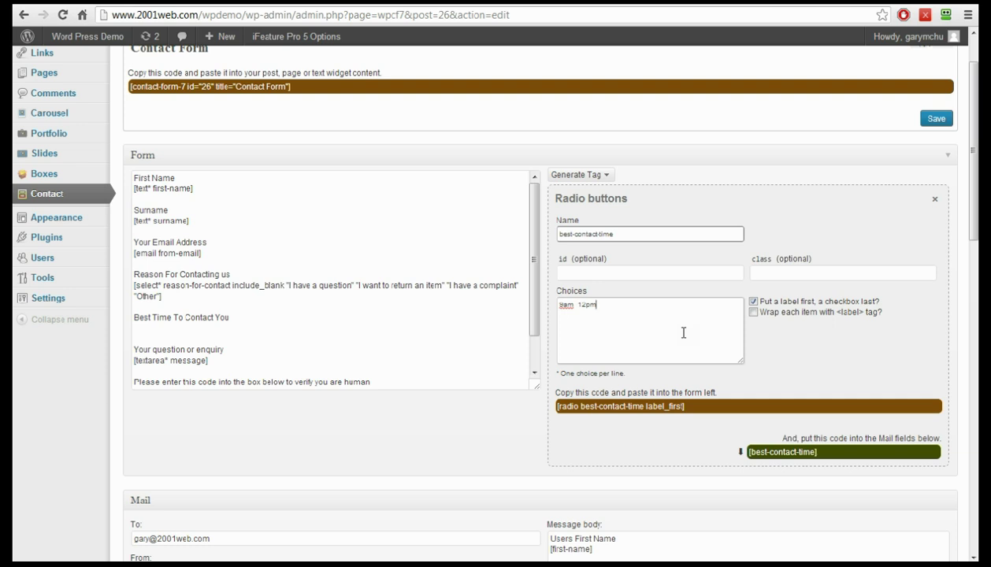
- Complete the radio button choices as 9am - 12pm, 12pm - 5pm and 5pm - 8pm, one per line
text(-)
key(Return)
text(12pm -5pm)
key(Return)
text(5)
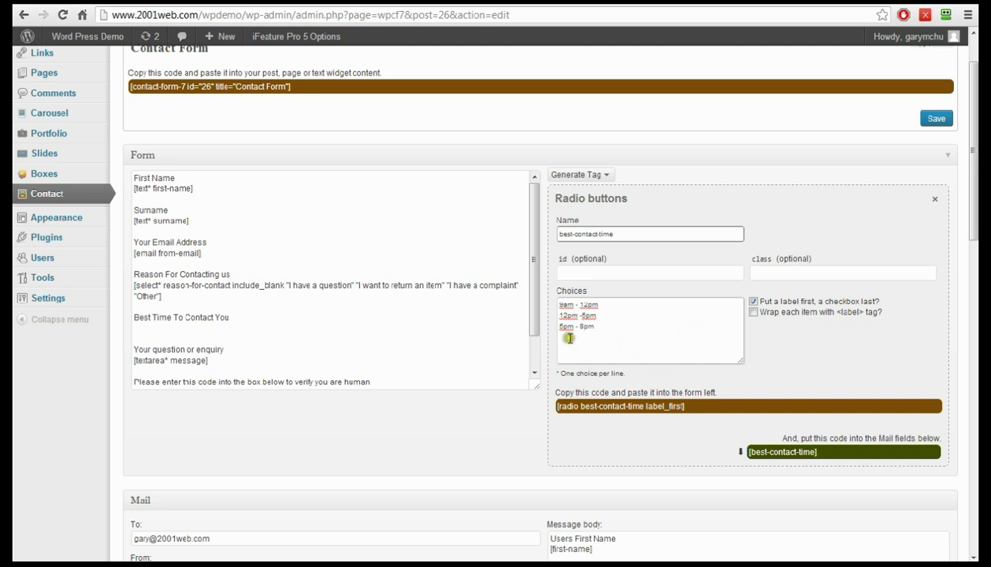
click(583, 316)
click(784, 348)
- Insert the generated radio code for best-contact-time under the "Best Time To Contact You" label in the form template
scroll(771, 341, up, 1)
scroll(771, 341, down, 1)
drag(835, 406, 233, 325)
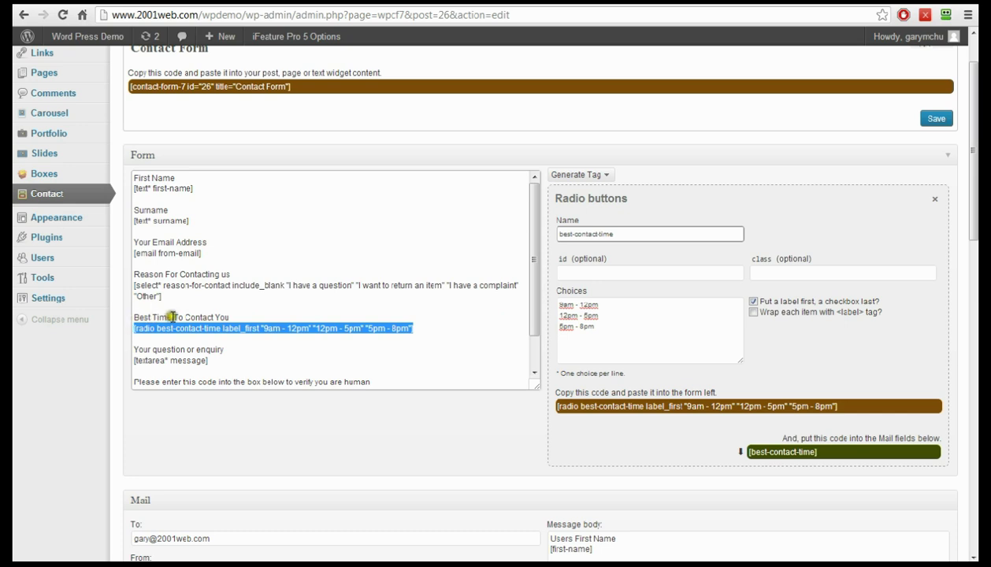
- Add the heading "Contact Time" with the [best-contact-time] mail tag beneath it, below the [reason-for-contact] tag in the mail message body
scroll(402, 362, down, 1)
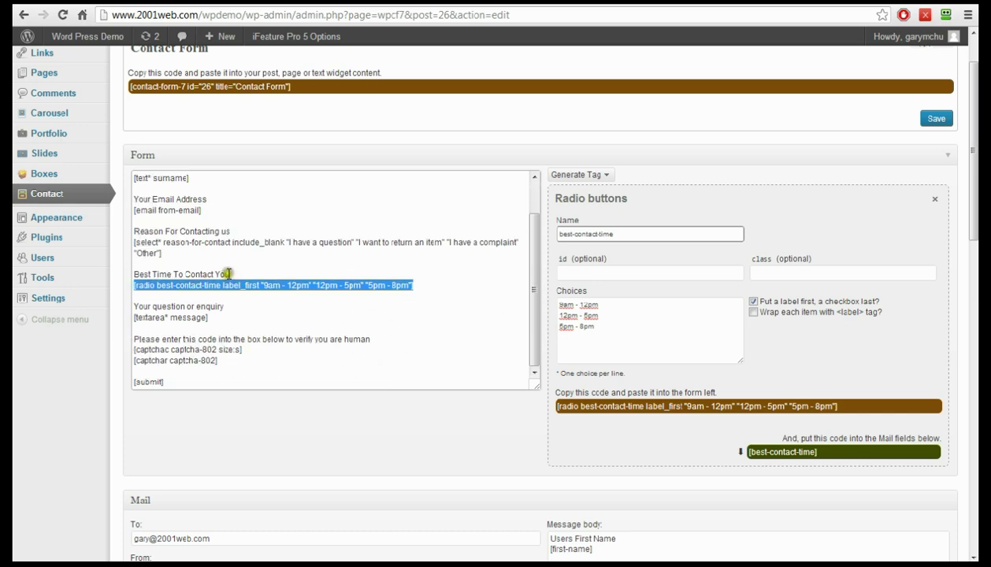
scroll(679, 447, down, 1)
scroll(695, 459, down, 2)
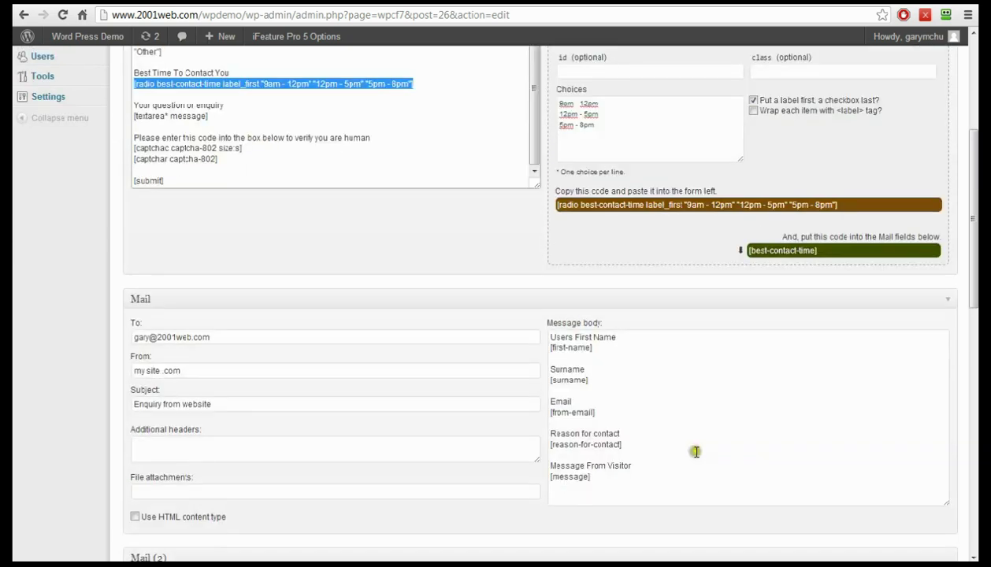
click(630, 441)
key(Return)
key(Return)
text(C)
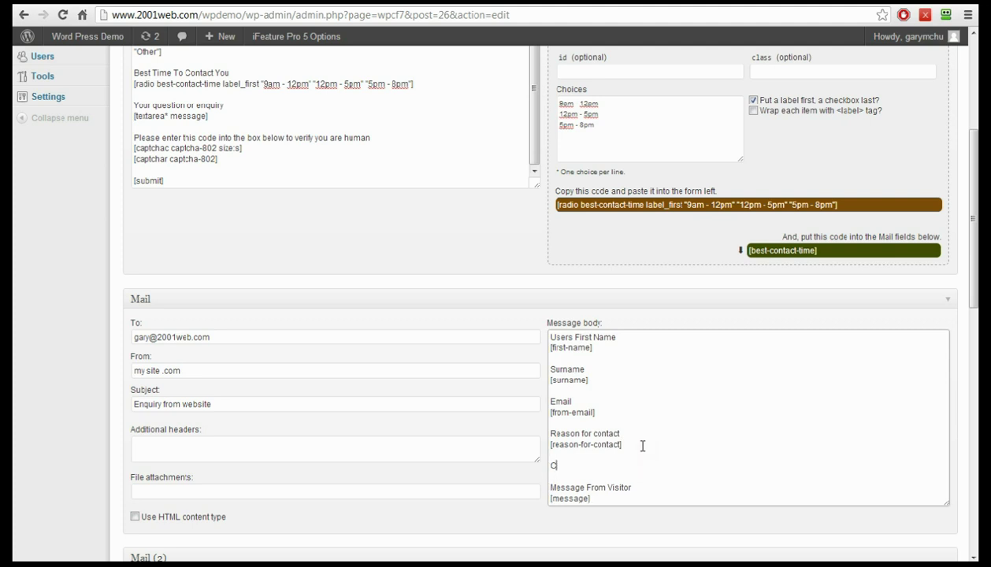
text(ontact Time)
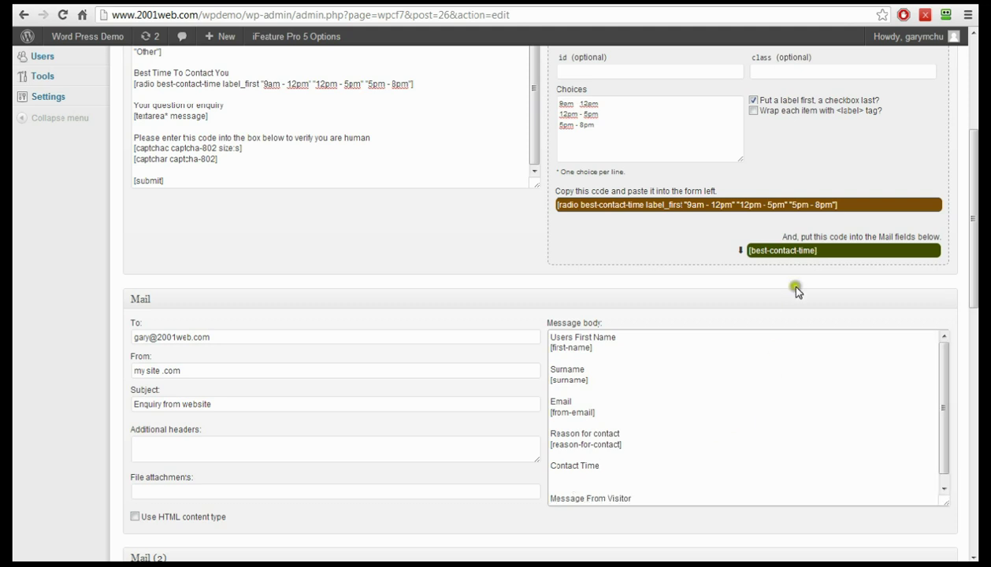
click(772, 251)
drag(772, 251, 606, 474)
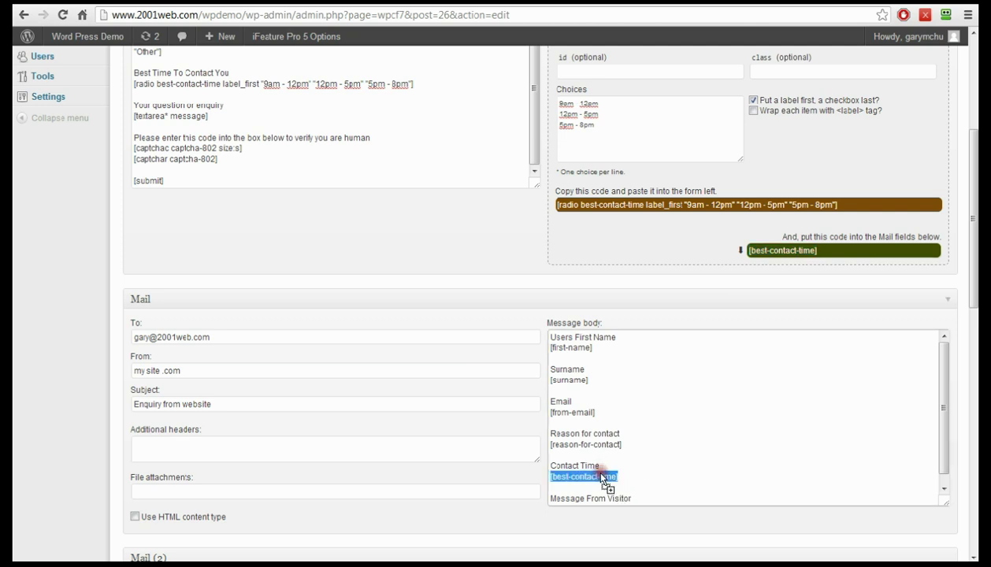
- Add the label "Where Did You Hear About Us?" below the [textarea* message] code in the form template, followed by a new line
scroll(457, 304, up, 2)
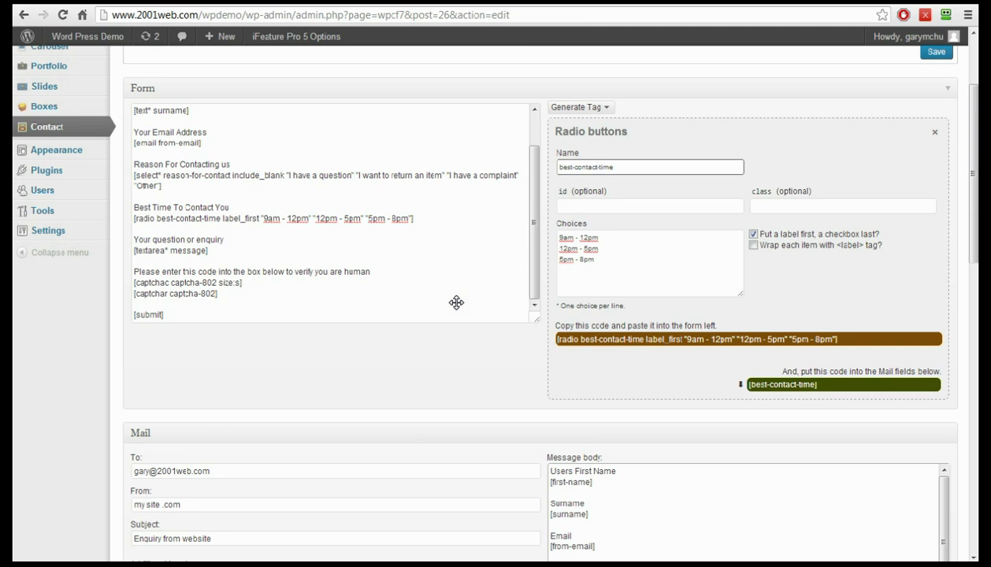
click(239, 256)
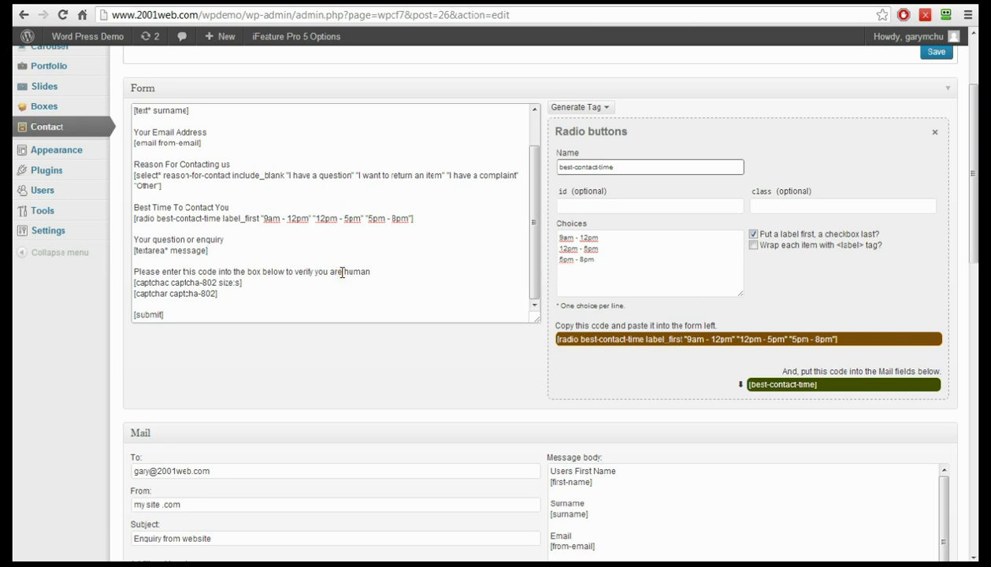
key(Return)
key(Return)
text(Where Di )
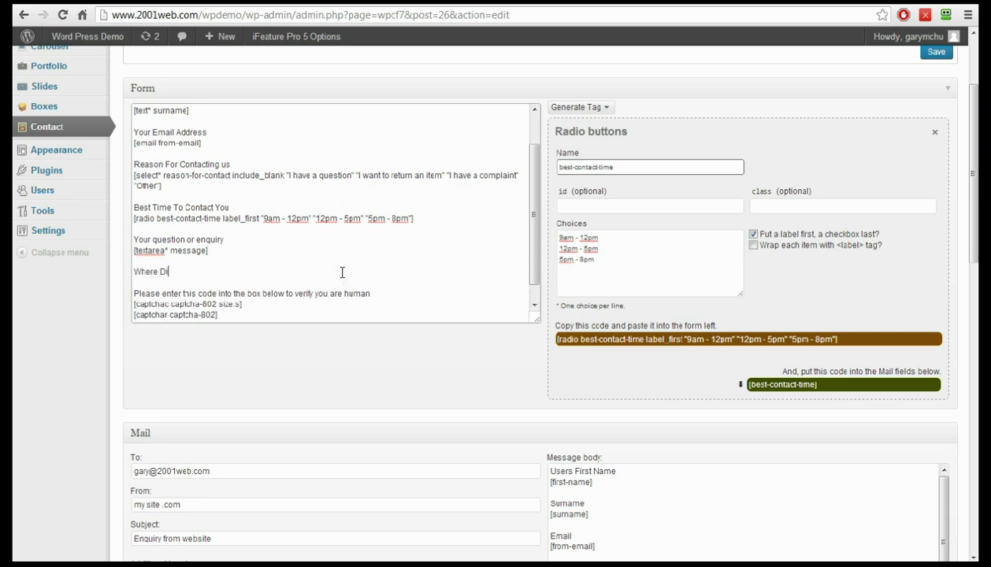
text(d You Hear About Us?)
key(Return)
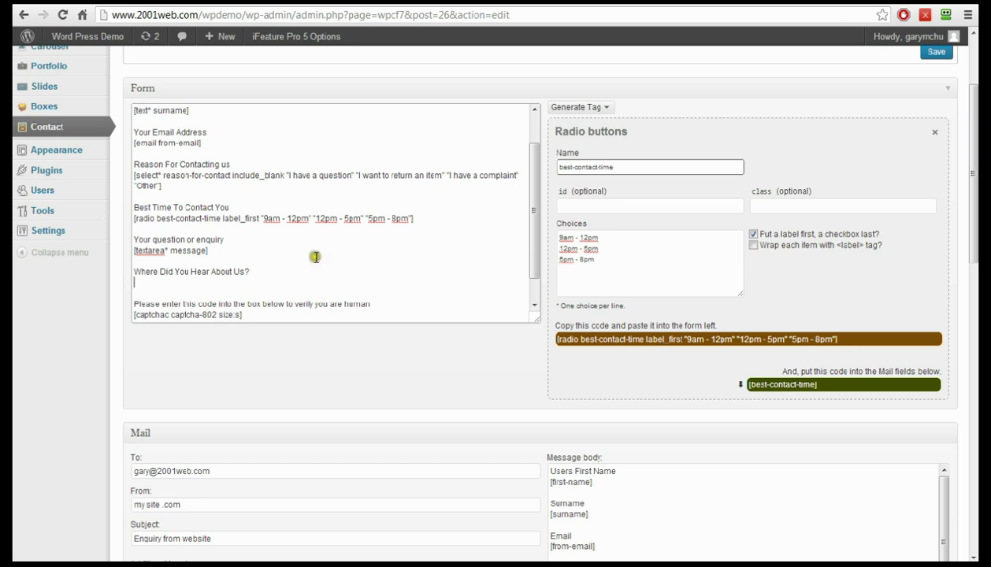
- Start a checkboxes tag for the form, make it a required field and name it source-of-client
click(597, 107)
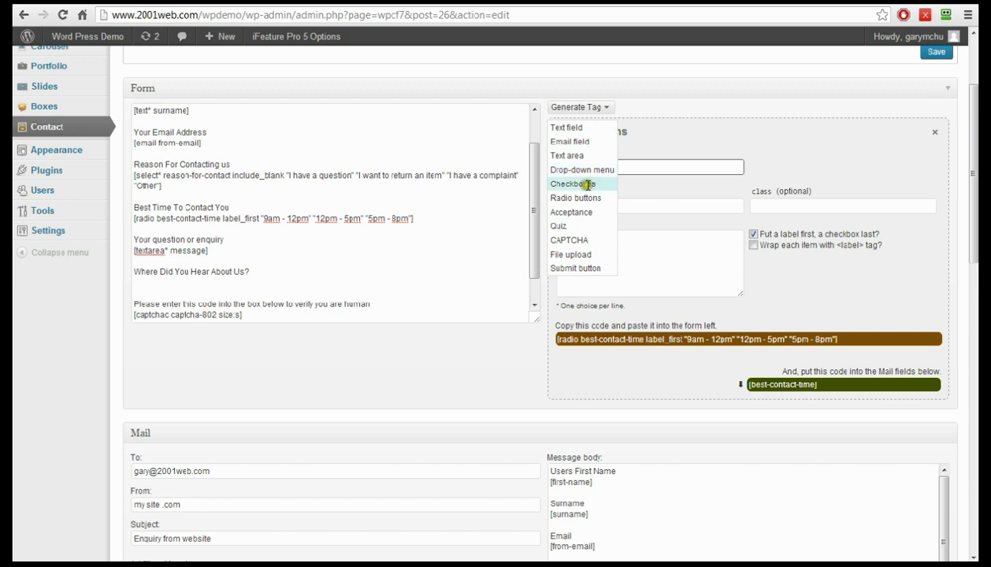
click(588, 183)
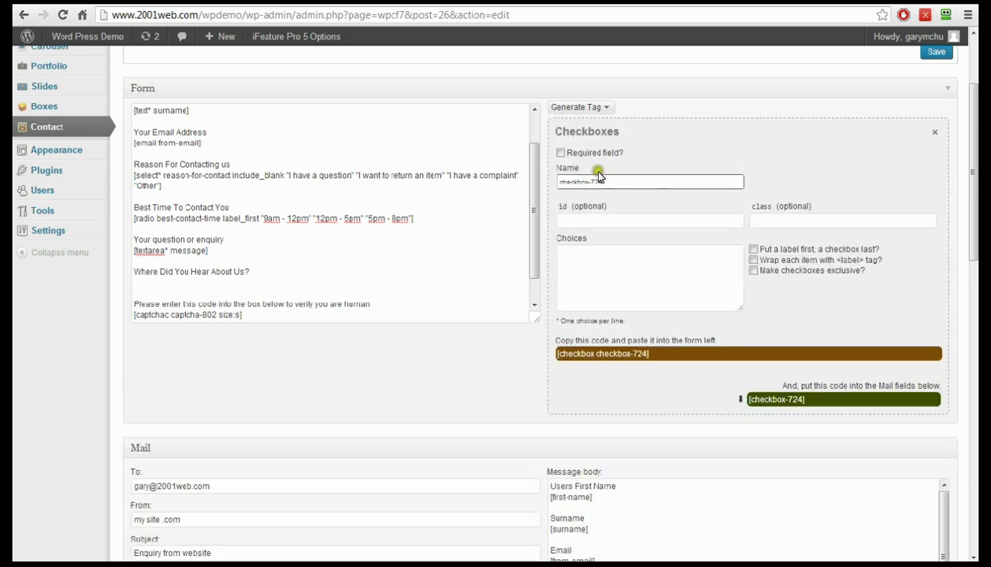
click(560, 153)
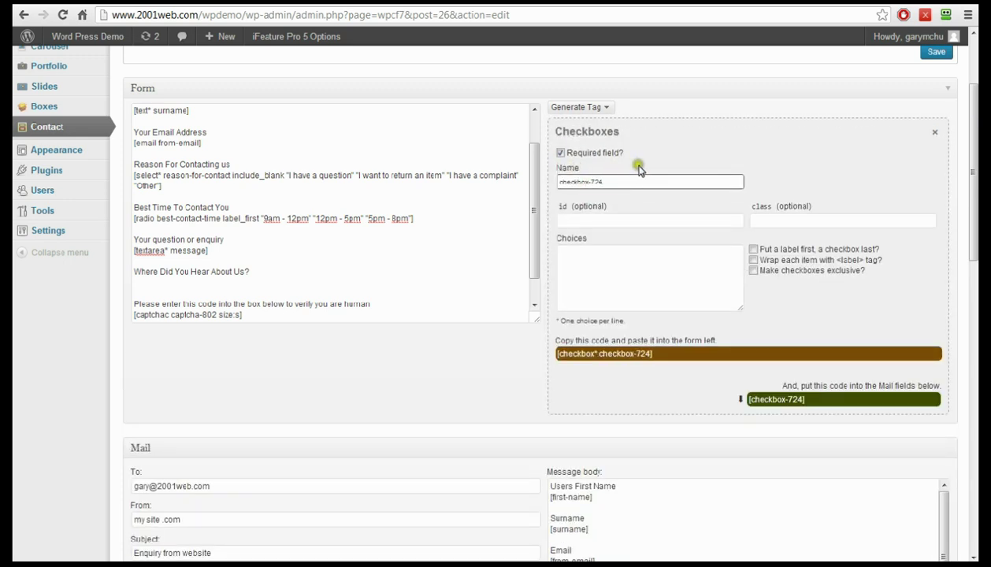
drag(619, 178, 531, 189)
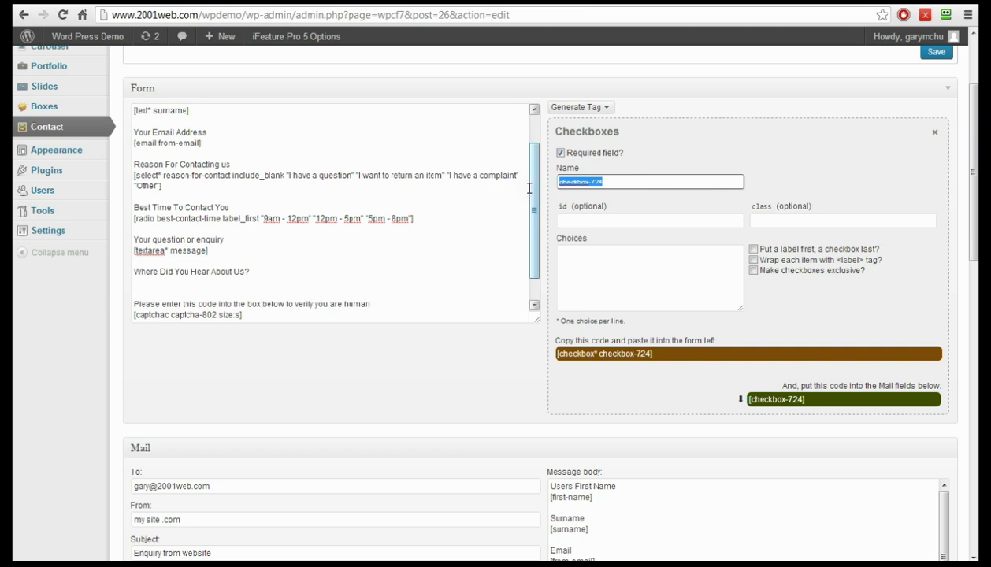
text(w)
click(582, 181)
key(BackSpace)
text(-of-)
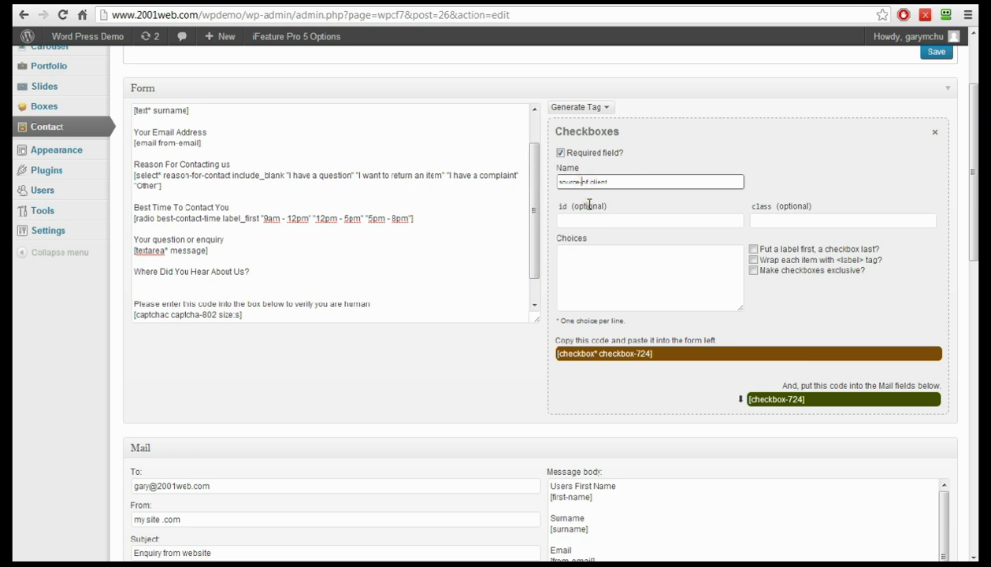
click(591, 182)
key(BackSpace)
text(-of-)
- Put the labels before the checkboxes and enter the choices On Another Website, Search Engine, Magazine Ad, Radio Ad and From A Friend
click(753, 250)
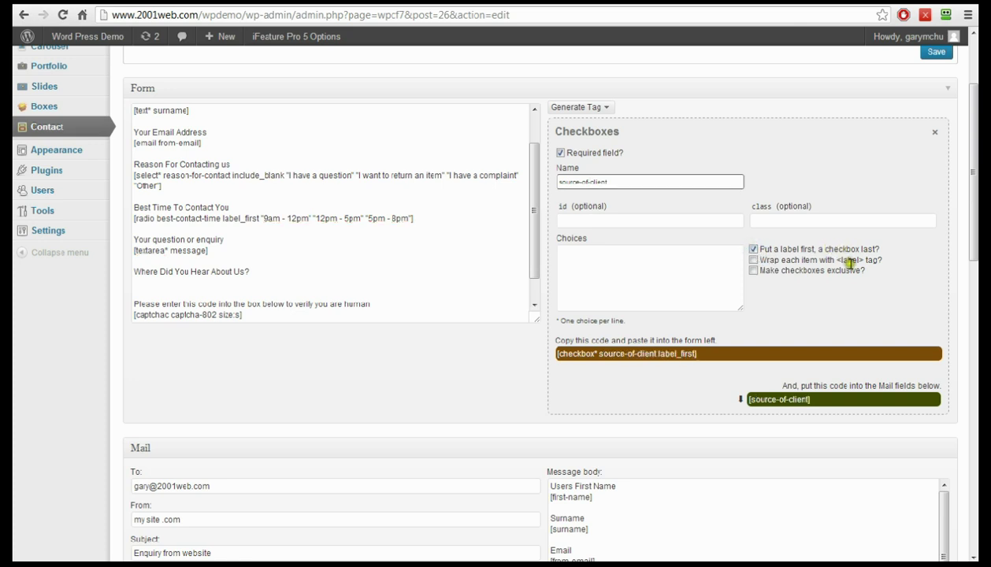
click(840, 272)
click(669, 276)
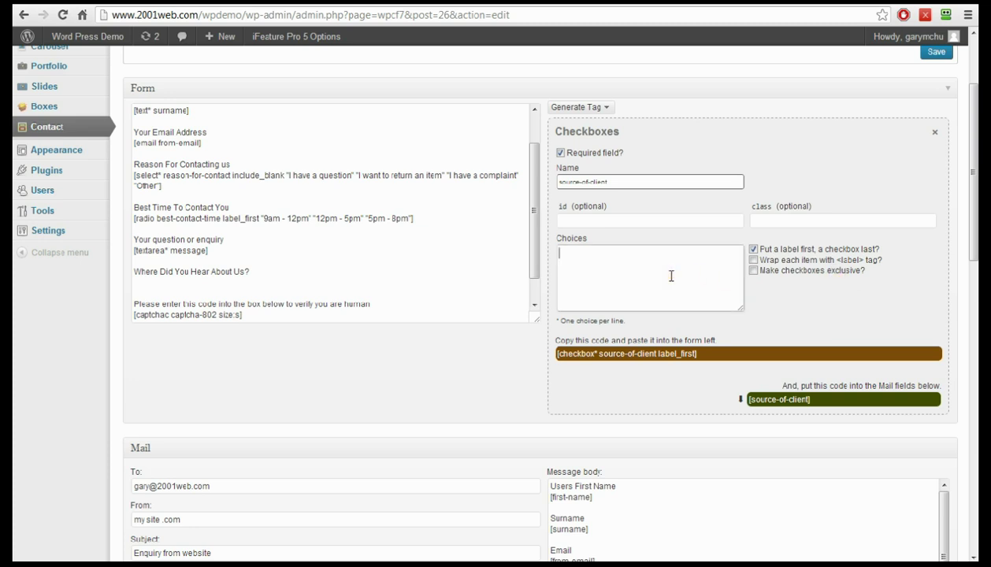
text(cn Anothe)
text(r Web)
text(Search)
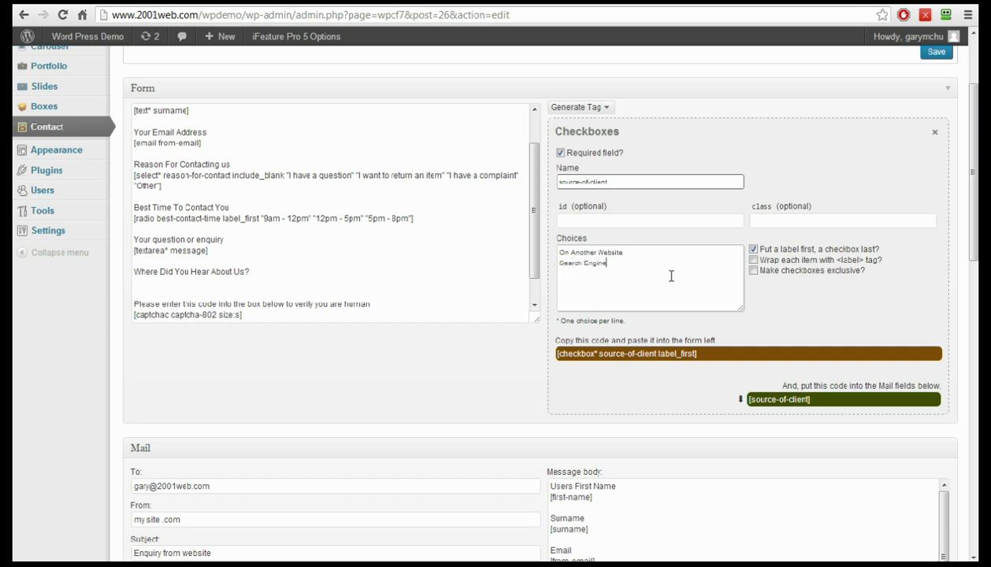
text( Engine)
key(Return)
text(Magazine Ad Radio Ad From A)
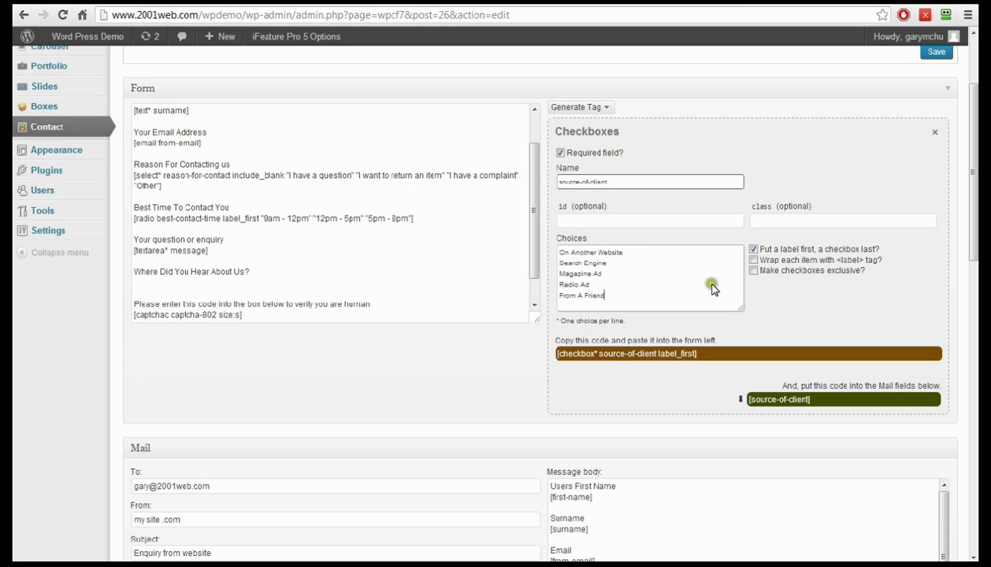
click(833, 301)
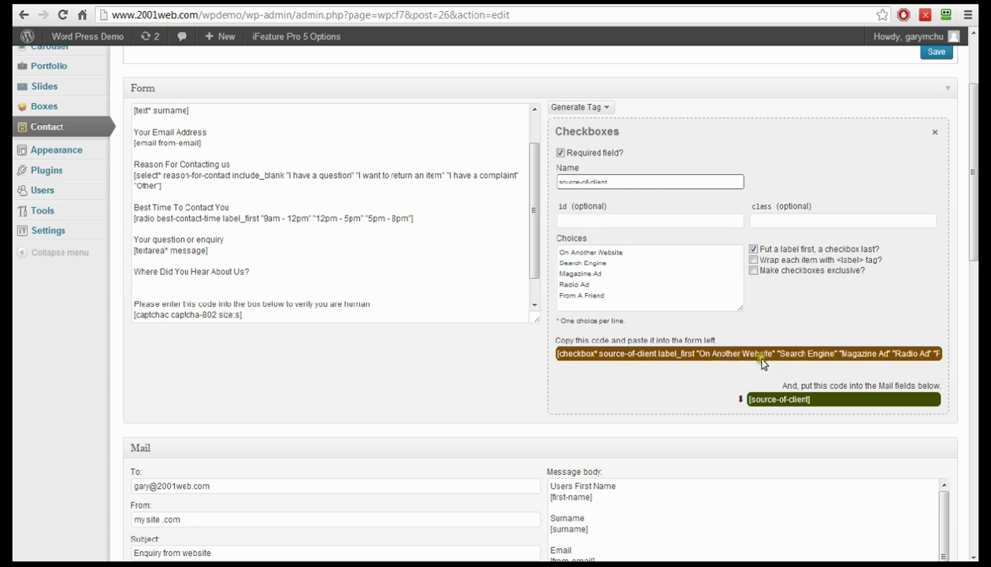
- Insert the generated checkbox code for source-of-client under the "Where Did You Hear About Us?" label in the form template
click(880, 299)
click(883, 294)
click(558, 354)
drag(557, 353, 243, 283)
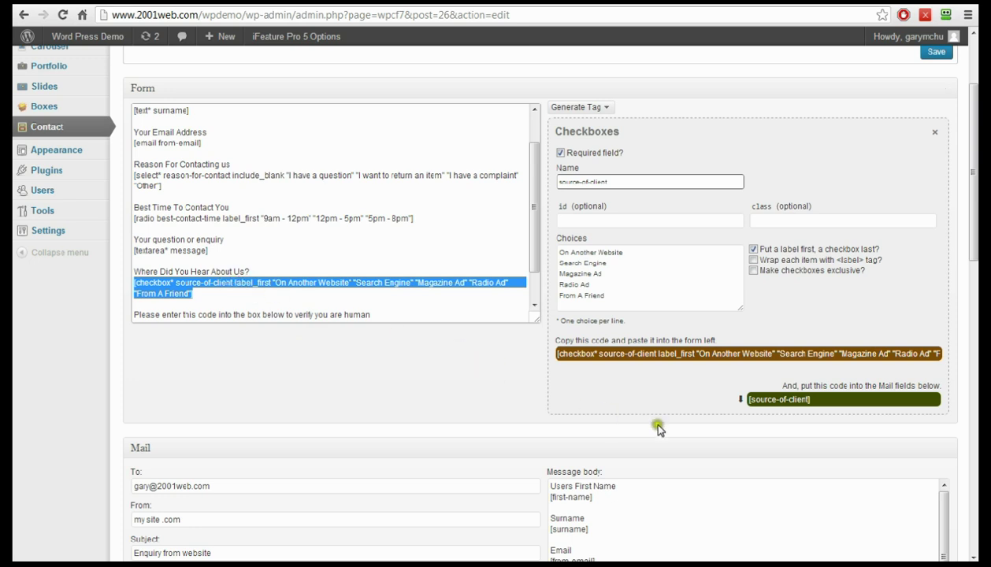
- Add the heading "Referred By" below the [message] tag in the mail message body, separated by a blank line and followed by a new line
scroll(697, 417, down, 3)
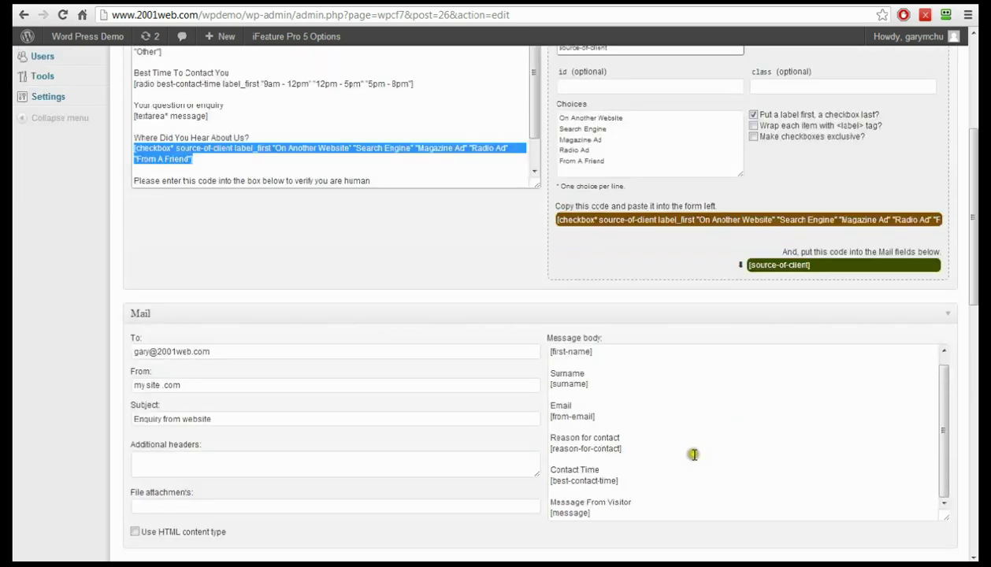
scroll(654, 473, down, 1)
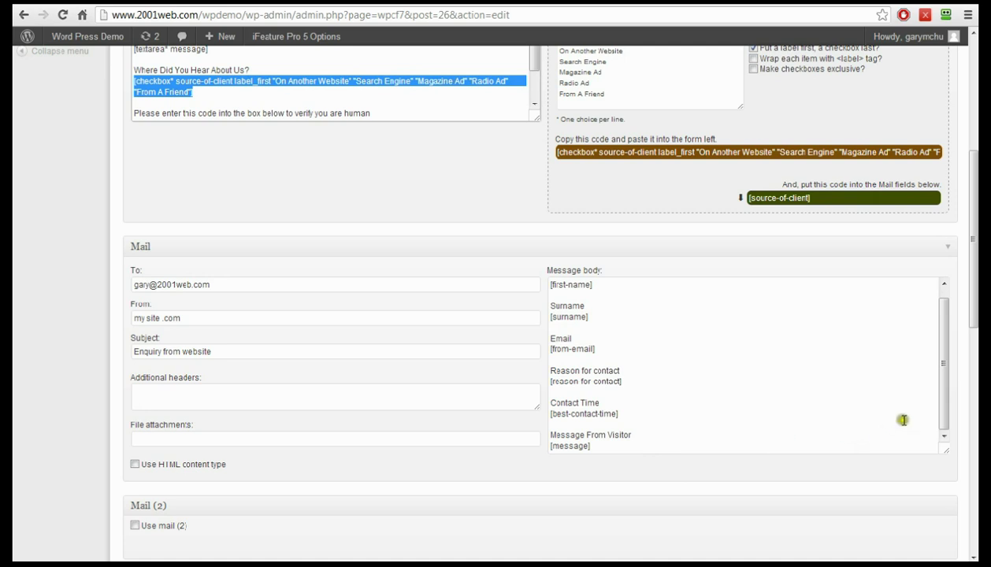
click(938, 405)
click(704, 446)
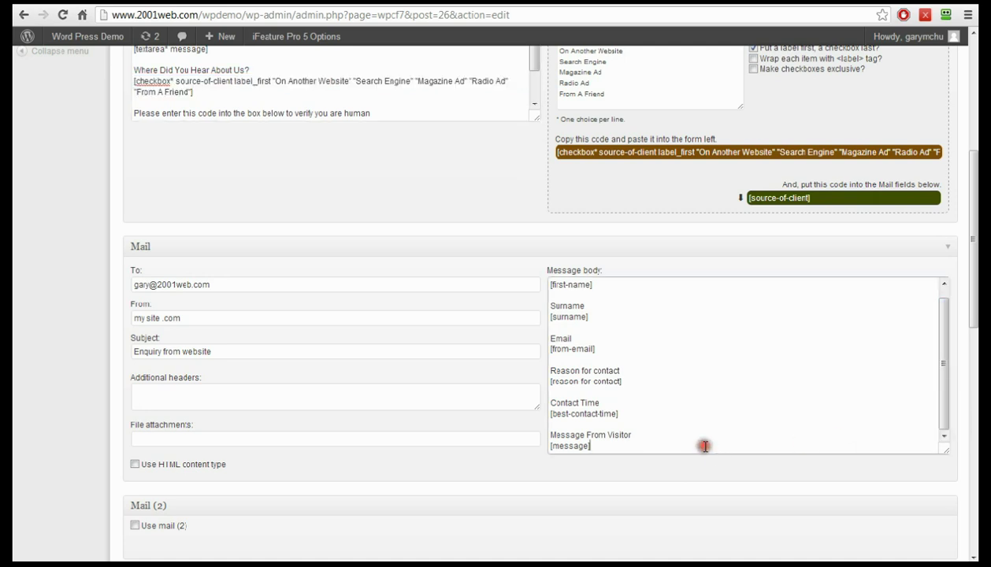
key(Return)
key(Return)
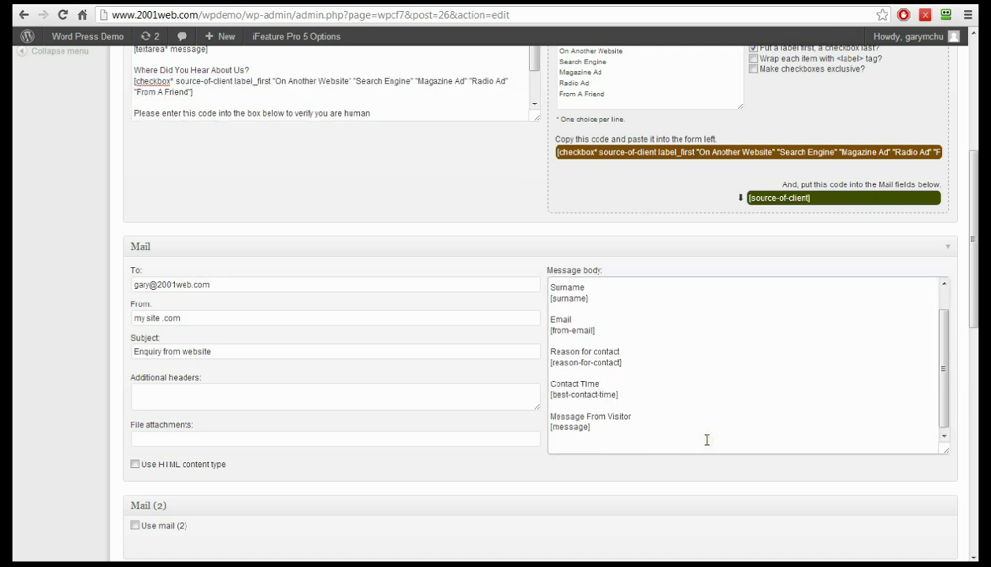
text(Referred By)
key(Return)
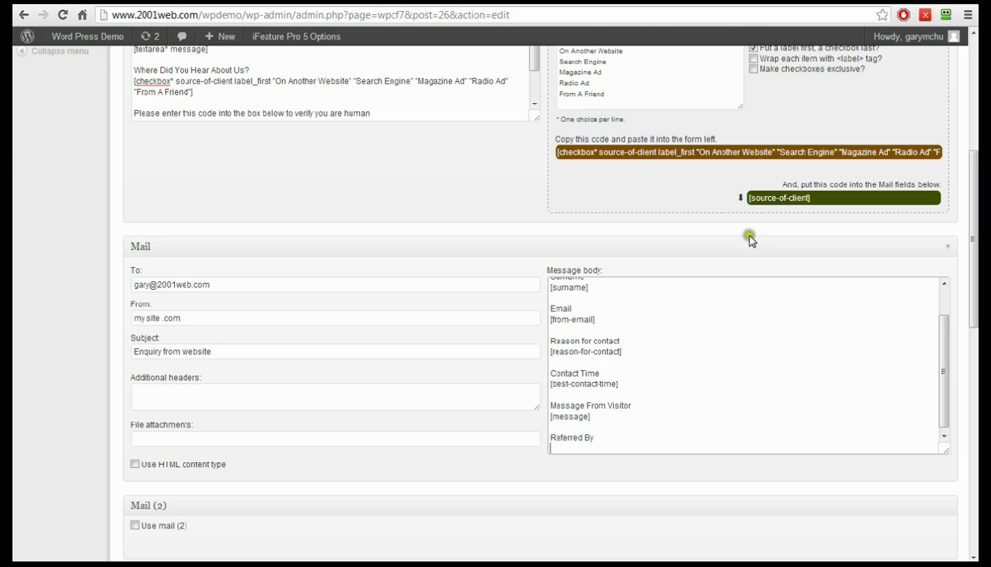
- Insert the [source-of-client] mail tag under the "Referred By" heading in the message body
click(754, 198)
drag(758, 198, 599, 449)
click(677, 430)
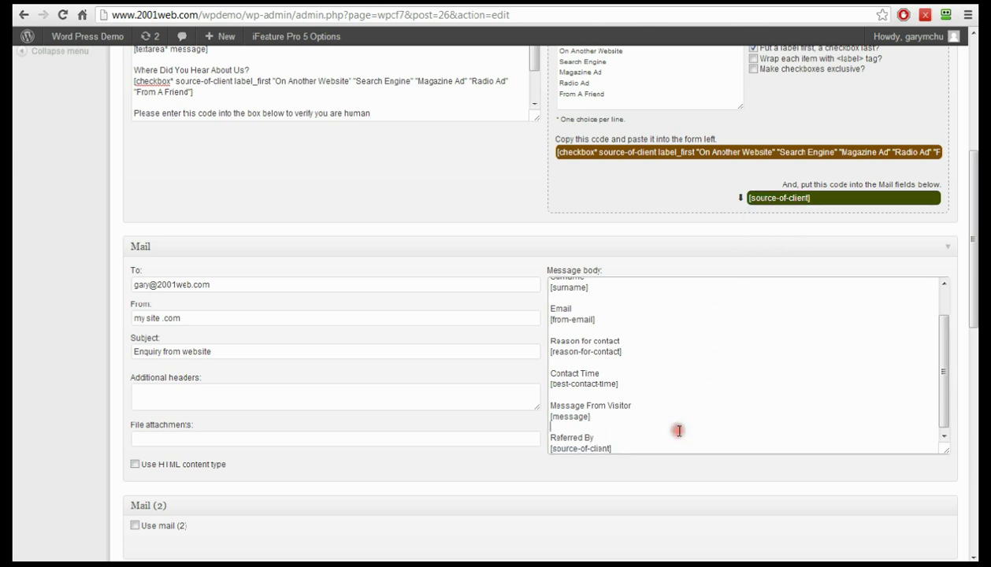
- Collapse the Form section and save the contact form with its new fields and mail message
scroll(376, 272, down, 1)
scroll(441, 279, up, 4)
scroll(442, 280, up, 2)
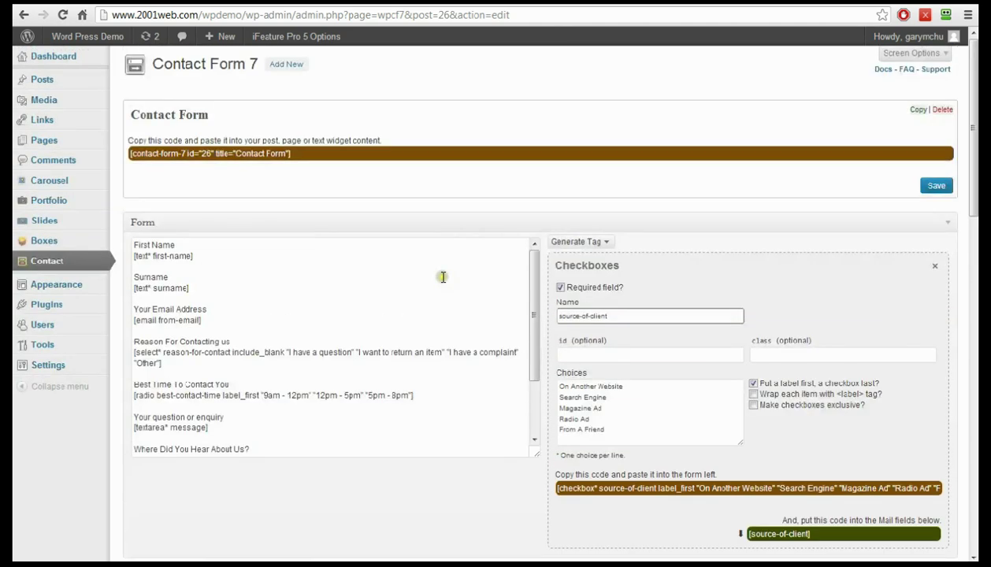
drag(536, 295, 551, 270)
click(575, 242)
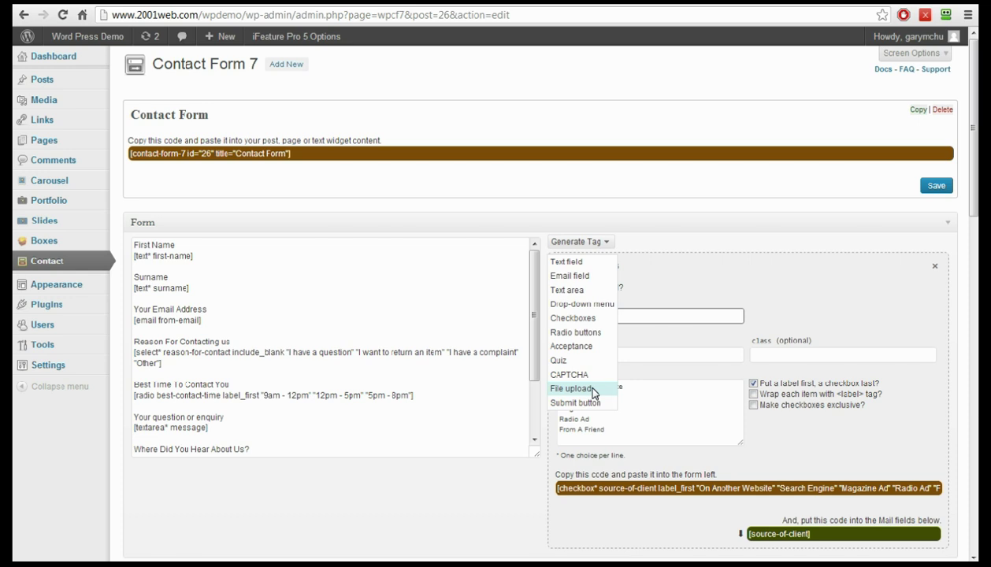
click(748, 225)
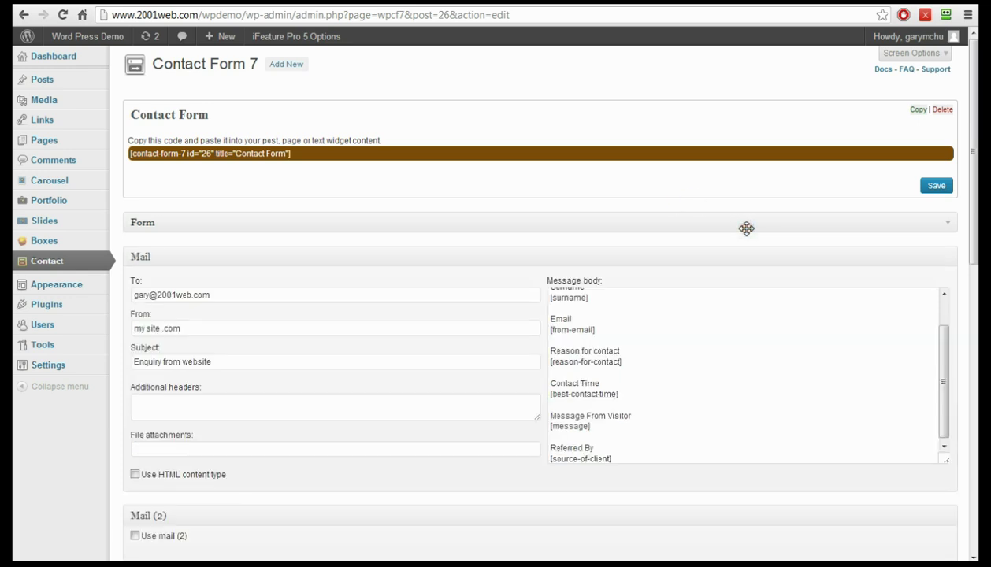
click(936, 187)
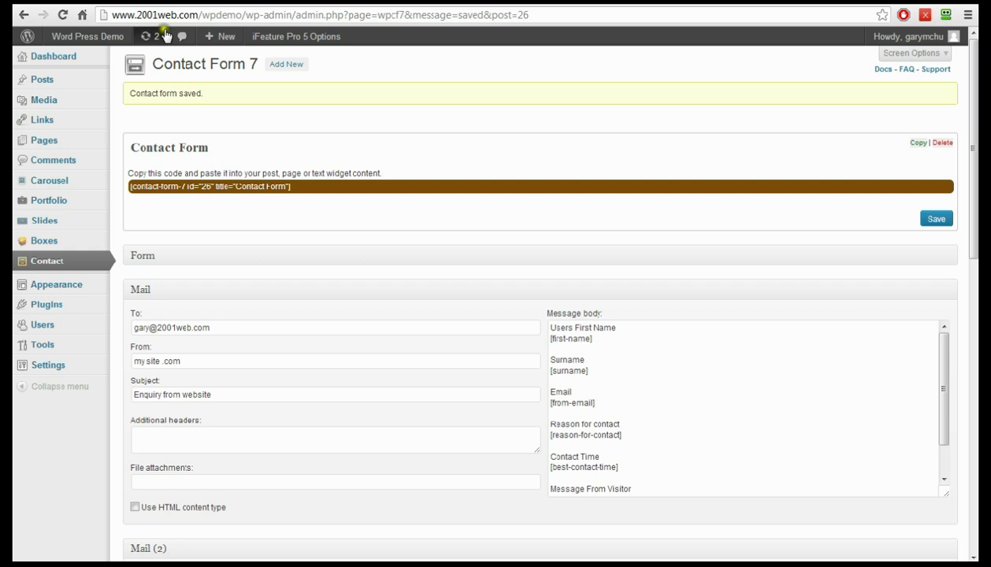
- Visit the live site's Contact Us page and examine the form's fields from First Name down to the verification code
click(103, 39)
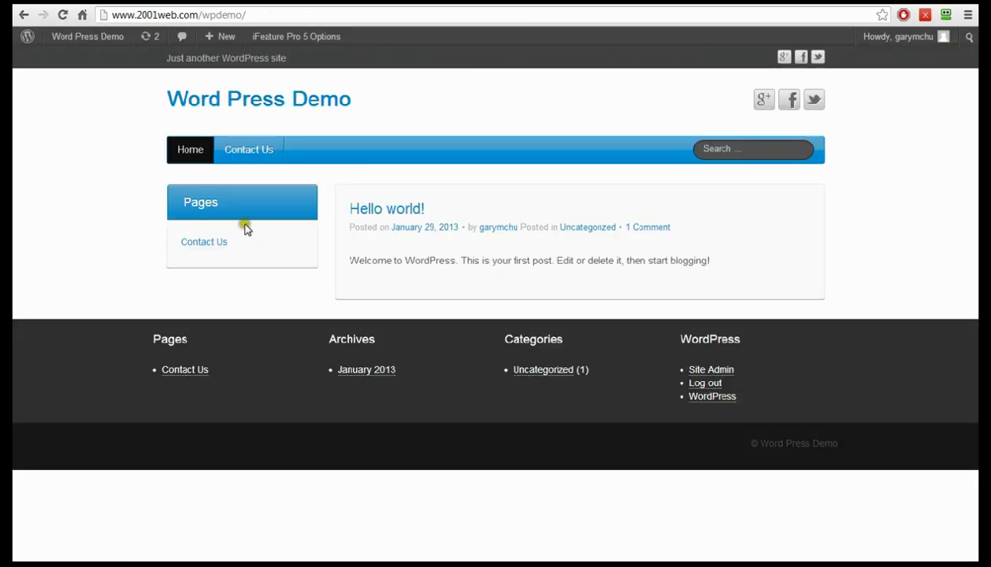
click(206, 243)
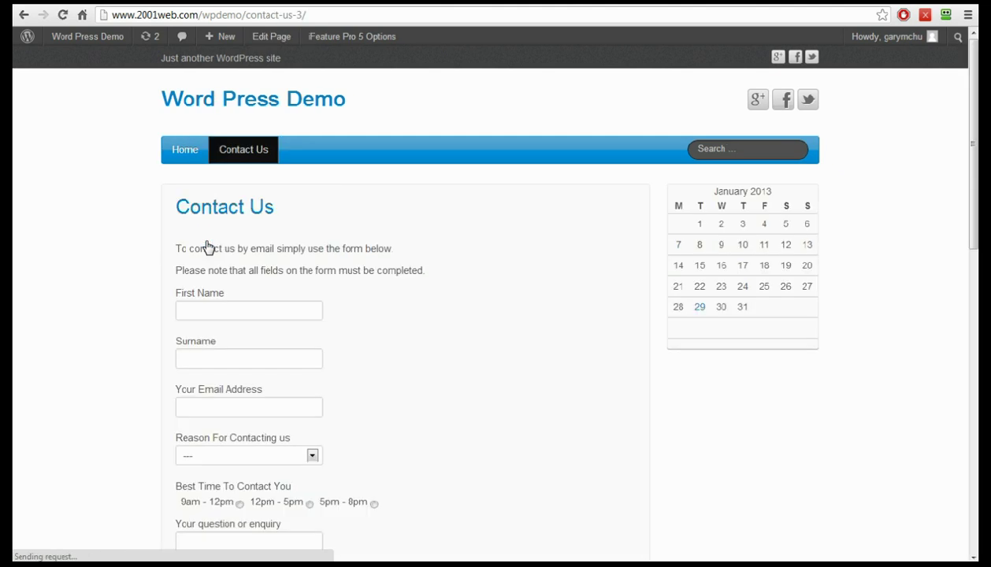
scroll(418, 227, down, 2)
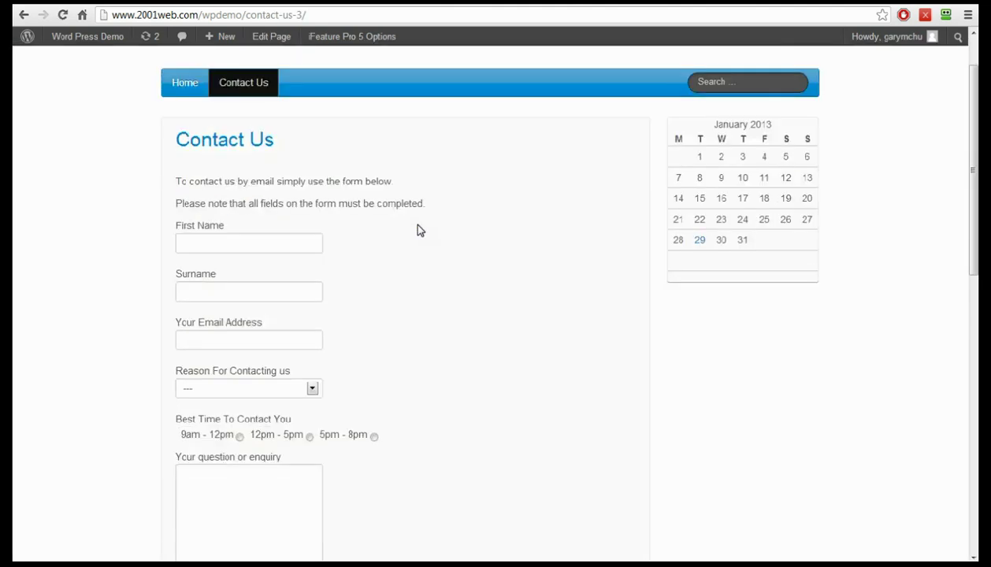
scroll(420, 230, down, 3)
scroll(416, 227, up, 5)
scroll(416, 227, down, 3)
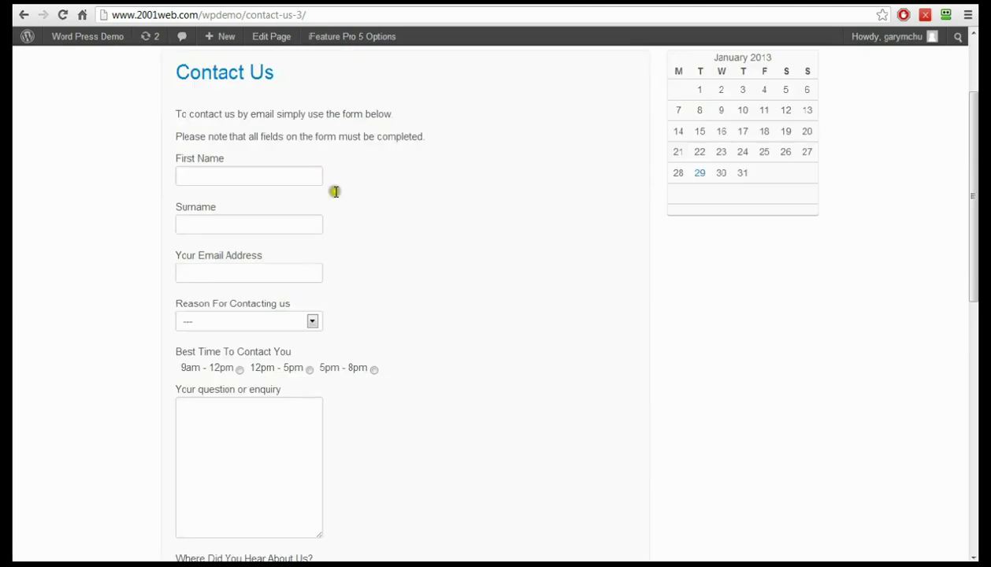
scroll(375, 260, down, 4)
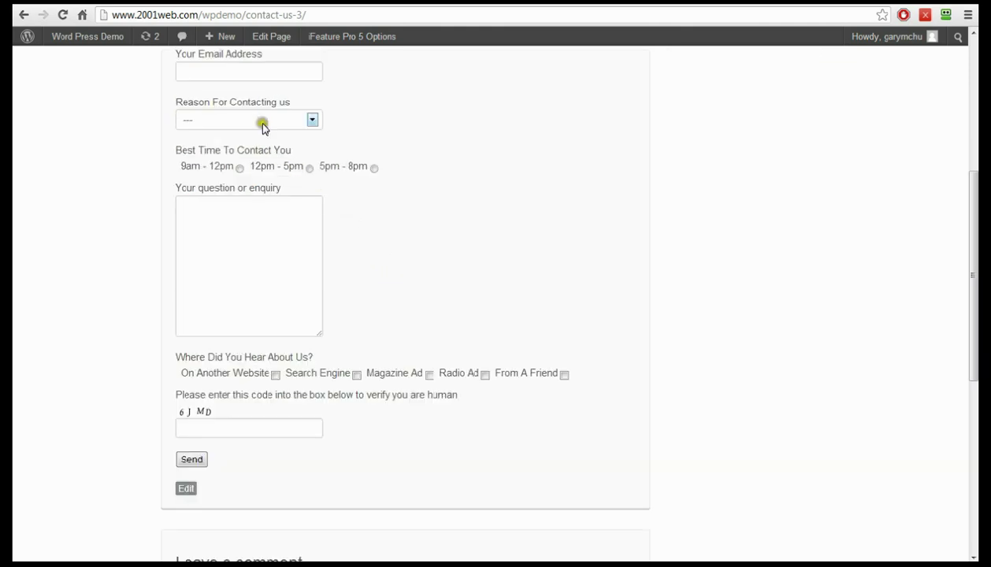
- Test the Reason For Contacting us drop-down by choosing "I have a question", and then "I want to return an item"
click(267, 119)
click(254, 147)
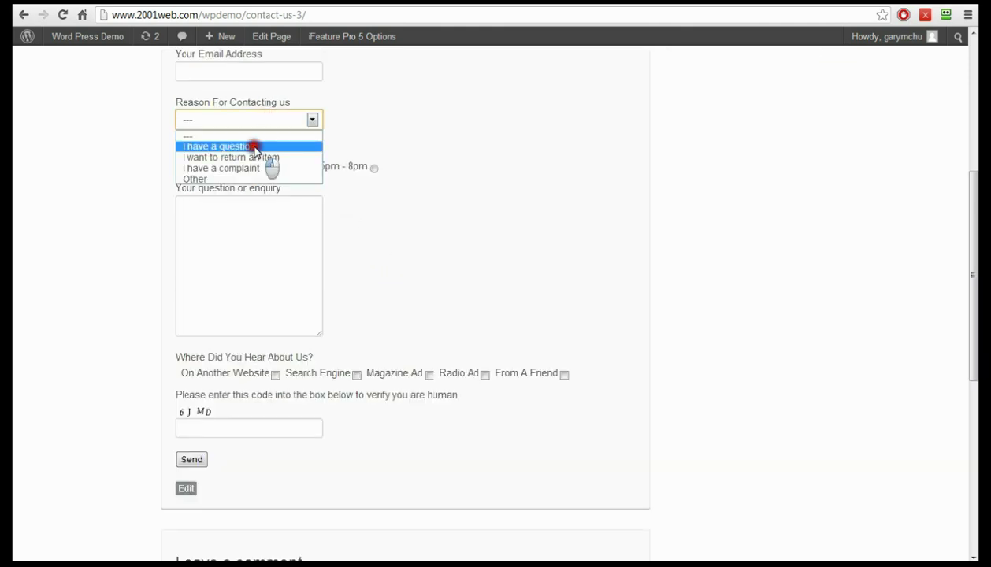
click(310, 121)
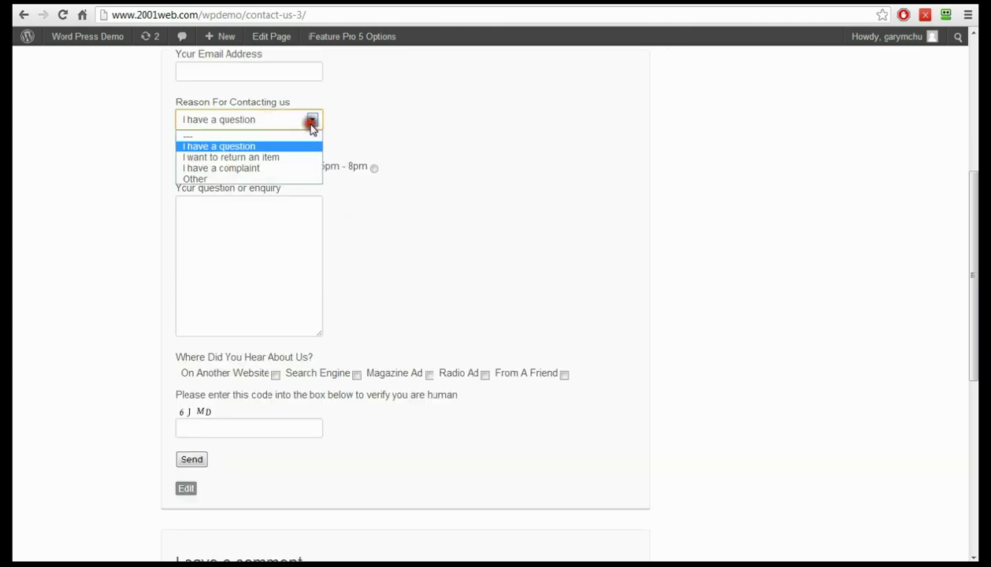
click(268, 157)
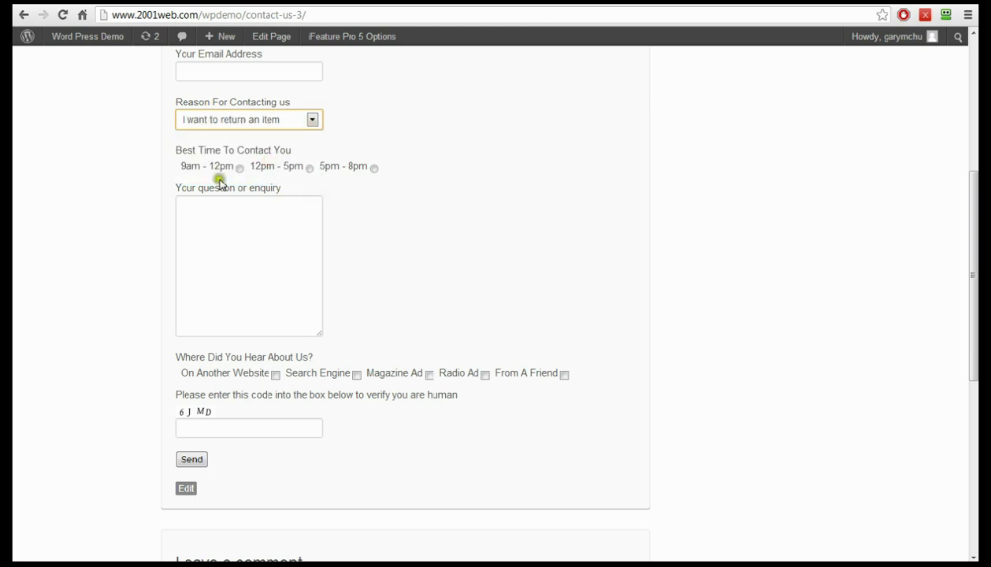
- Test all three Best Time To Contact You radio buttons in turn twice, finishing on 5pm - 8pm
click(240, 170)
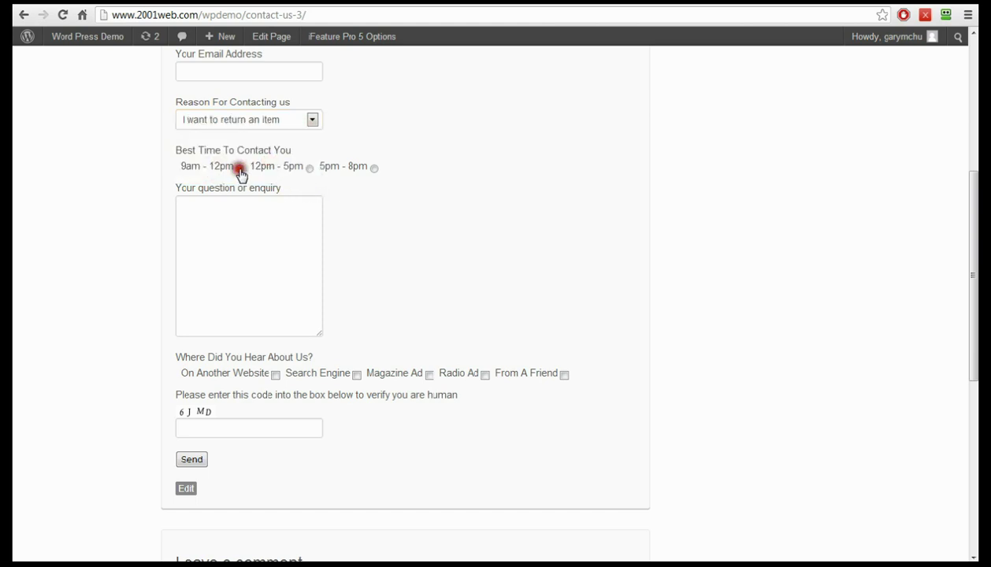
click(308, 169)
click(374, 169)
click(239, 168)
click(309, 169)
click(375, 169)
- Tick On Another Website and Search Engine under "Where Did You Hear About Us?"
scroll(372, 246, down, 1)
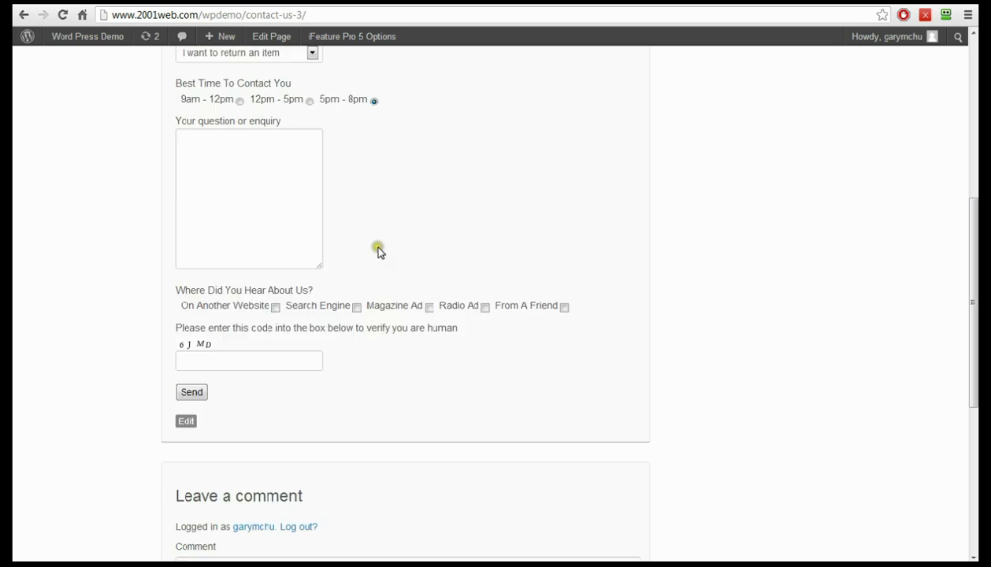
click(276, 307)
click(356, 308)
- Review the whole Contact Us form on the live page, checking its fields, drop-down, radio buttons and checkboxes
scroll(414, 224, up, 3)
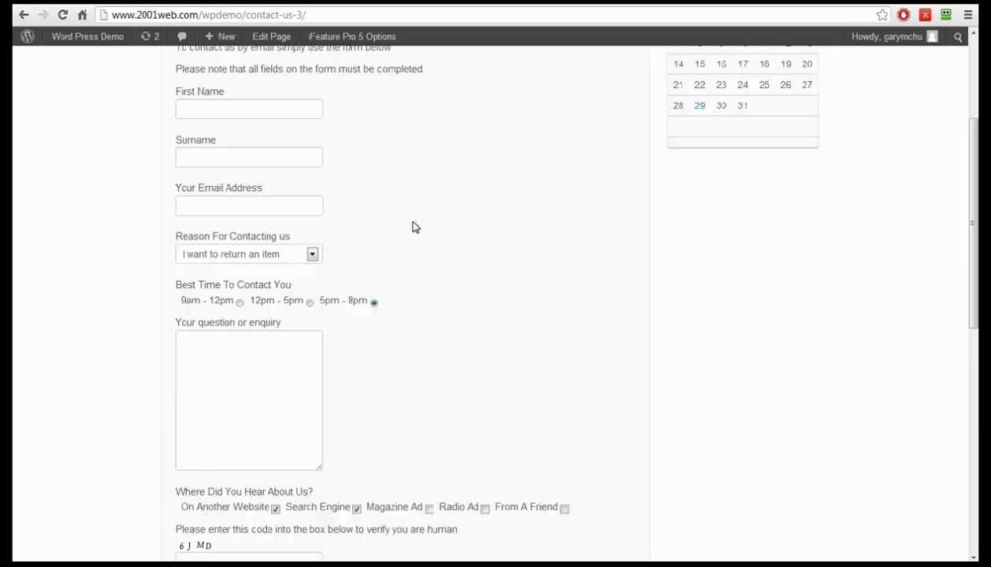
scroll(414, 226, up, 3)
click(361, 220)
scroll(361, 224, down, 3)
scroll(365, 226, down, 1)
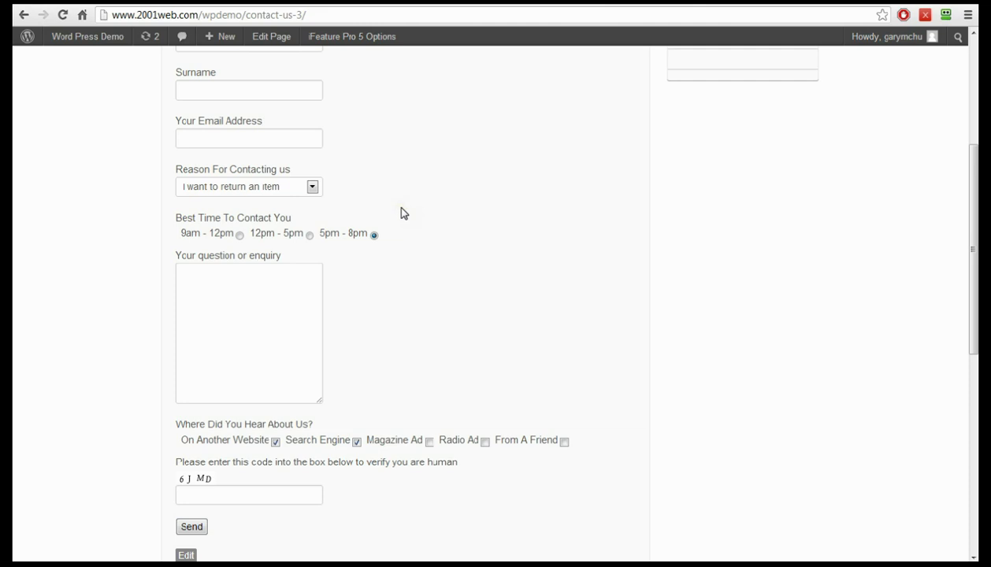
scroll(400, 213, down, 1)
scroll(400, 212, up, 2)
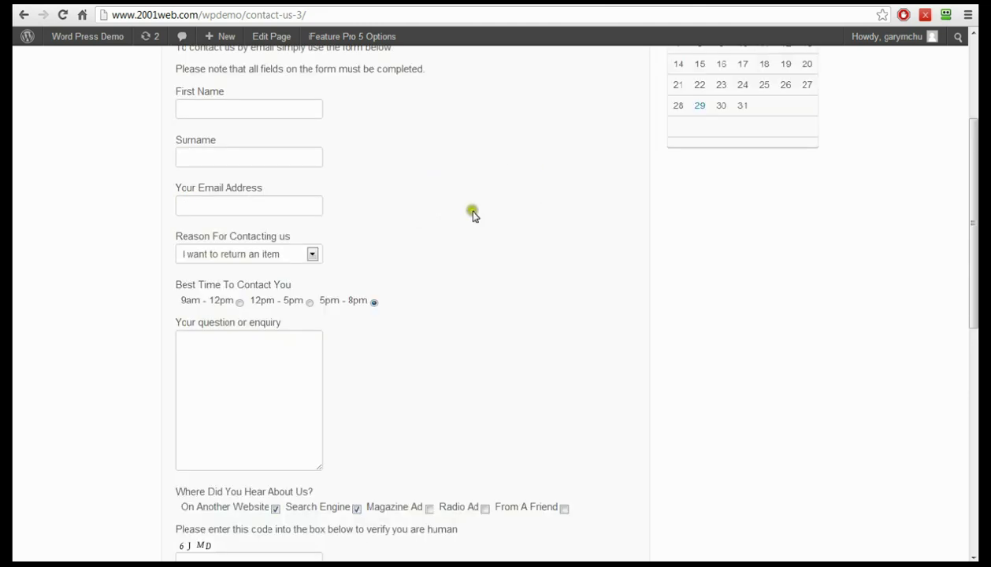
scroll(472, 215, up, 3)
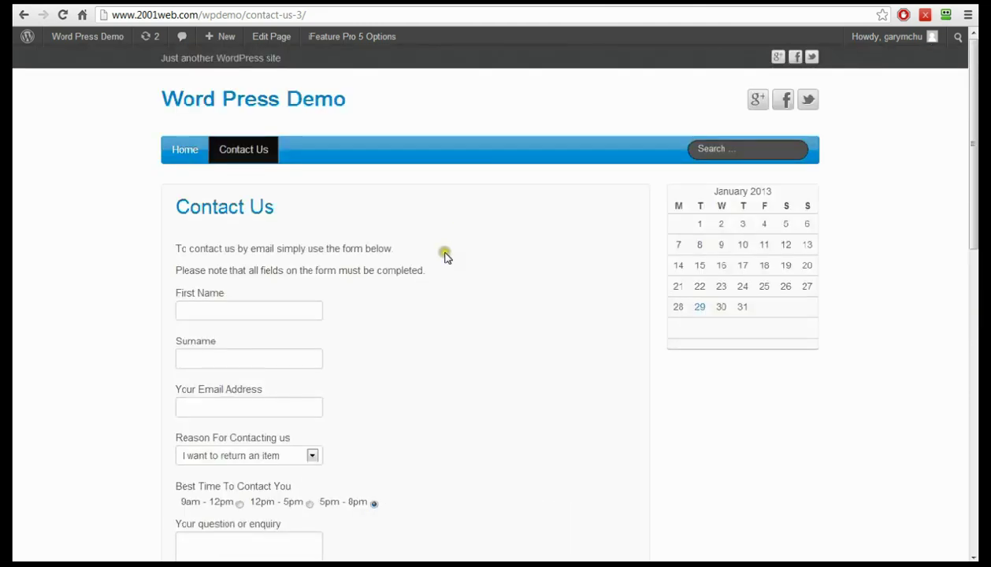
scroll(472, 256, down, 2)
scroll(473, 257, up, 2)
- Return to the WordPress dashboard and open the Contact Form 7 list of forms
click(80, 43)
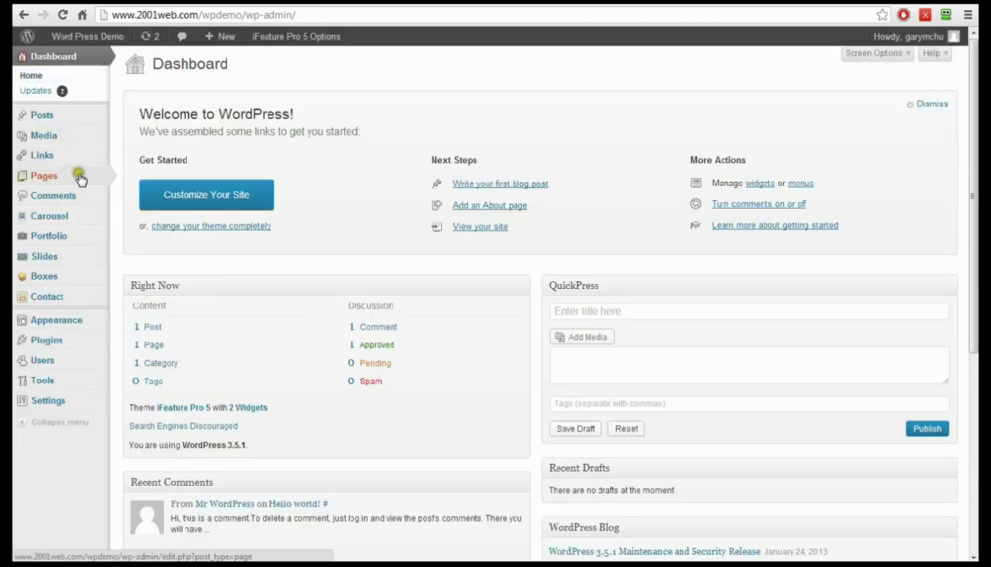
click(52, 297)
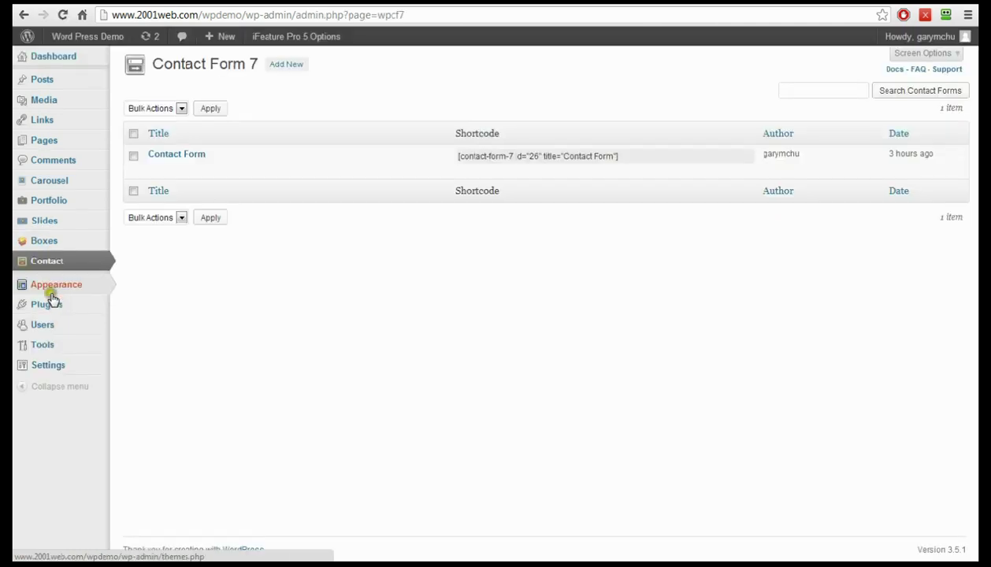
mouse_move(233, 157)
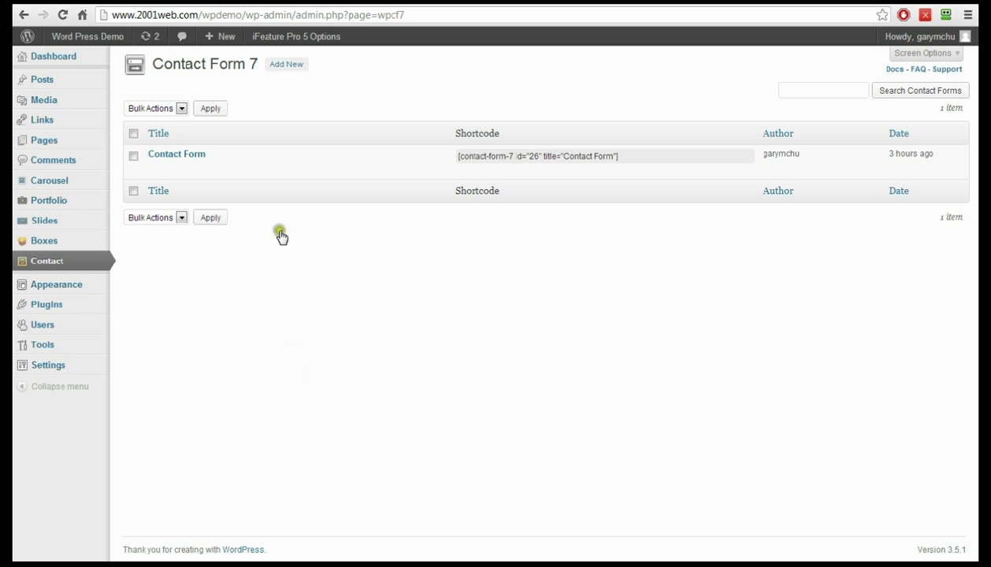
mouse_move(270, 152)
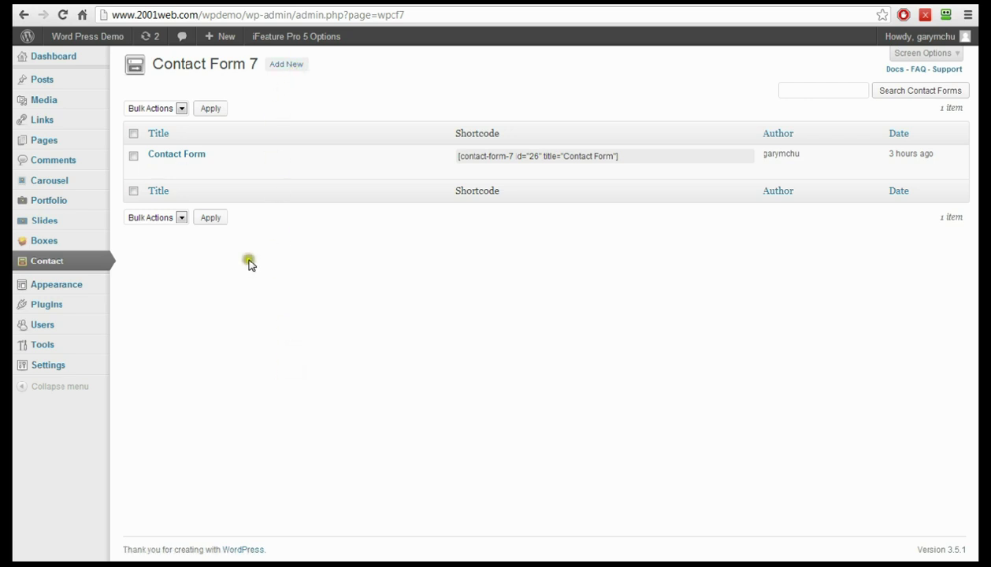